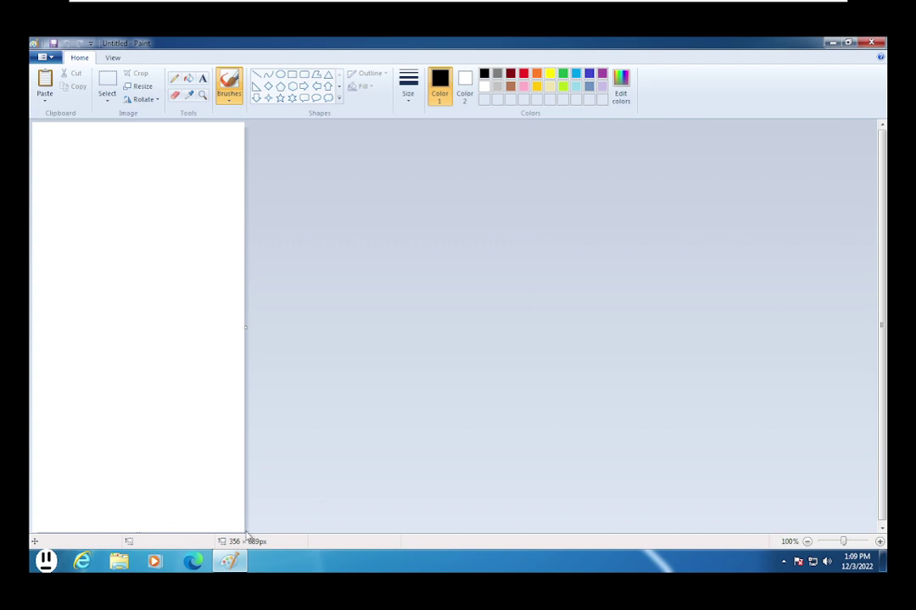
Enlarge the canvas to about 1317 × 652 px and fill it entirely with turquoise blue
drag(243, 531, 817, 511)
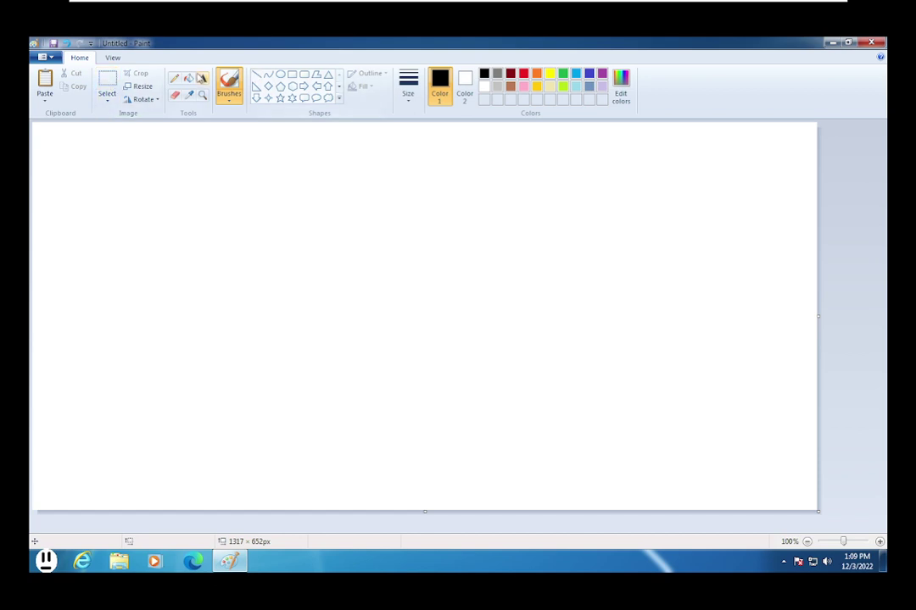
click(188, 78)
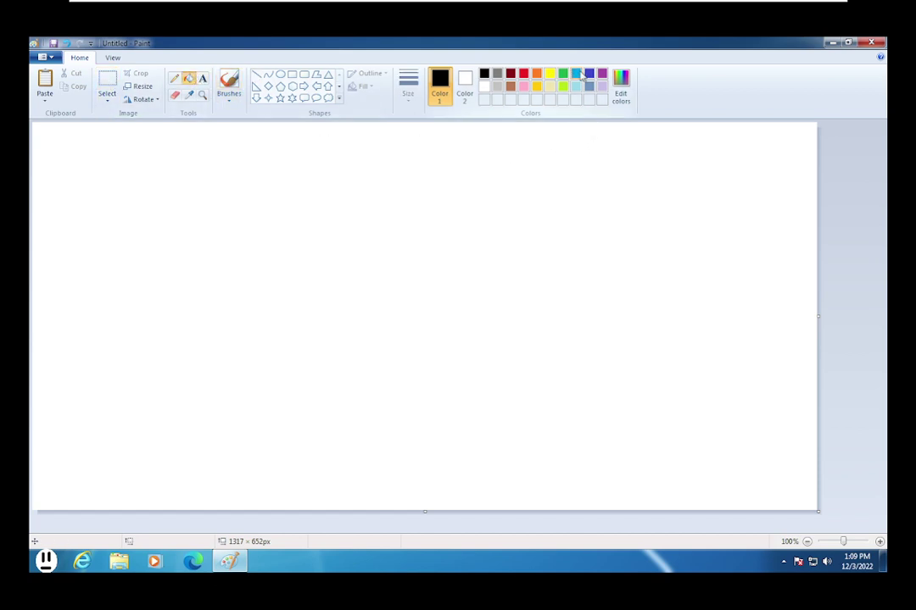
click(589, 74)
click(541, 219)
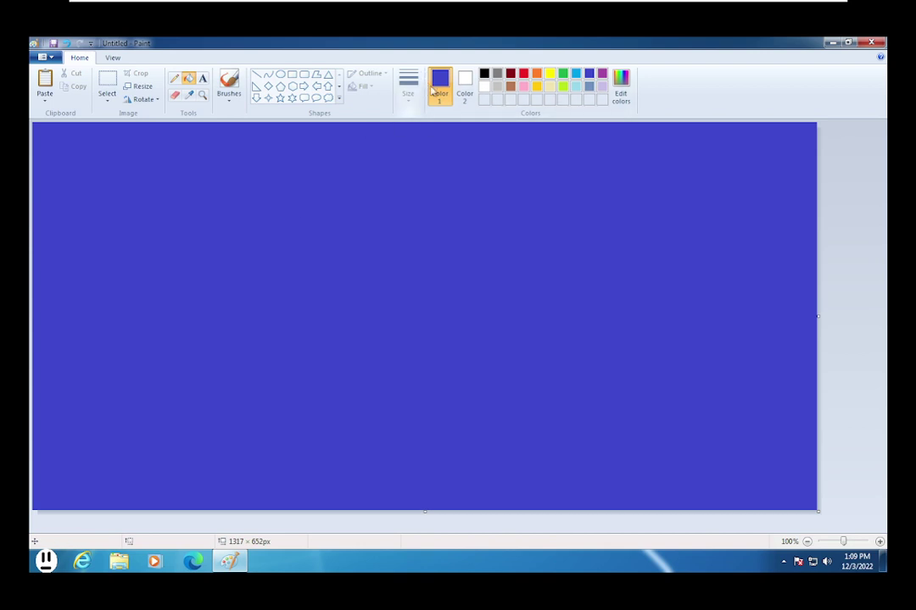
click(577, 75)
click(566, 260)
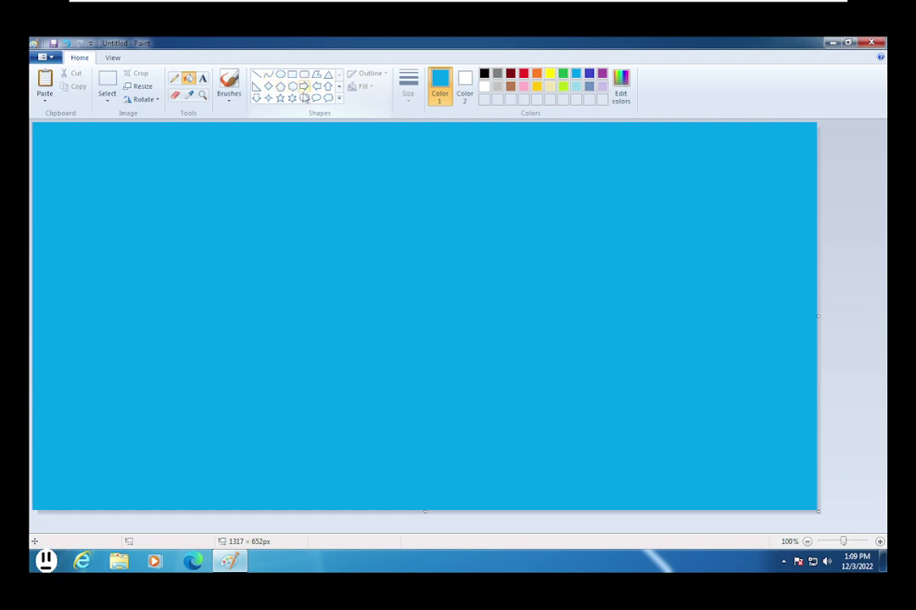
Draw a white oval about 222 × 206 px near the centre of the canvas and fill it with white
click(280, 75)
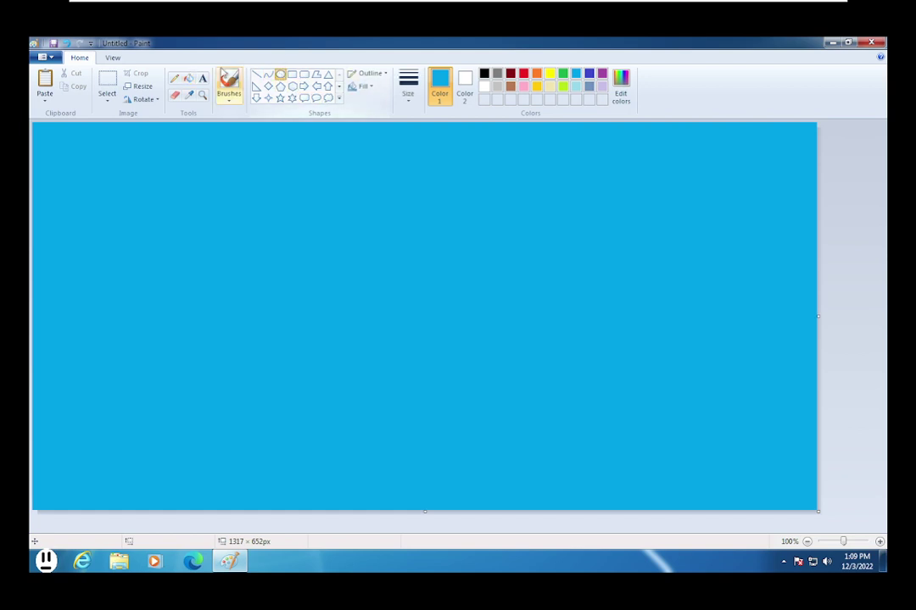
drag(352, 236, 478, 354)
click(489, 88)
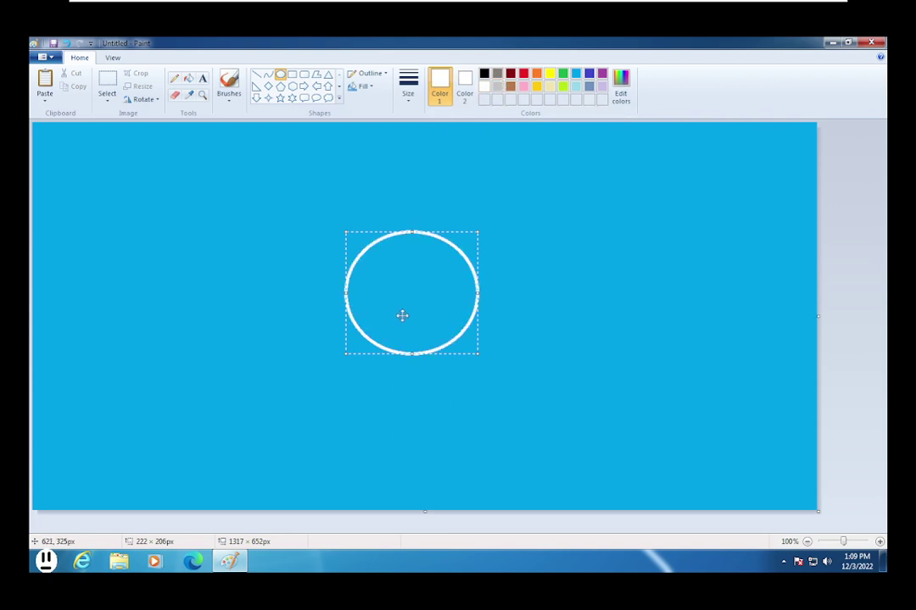
drag(401, 314, 417, 327)
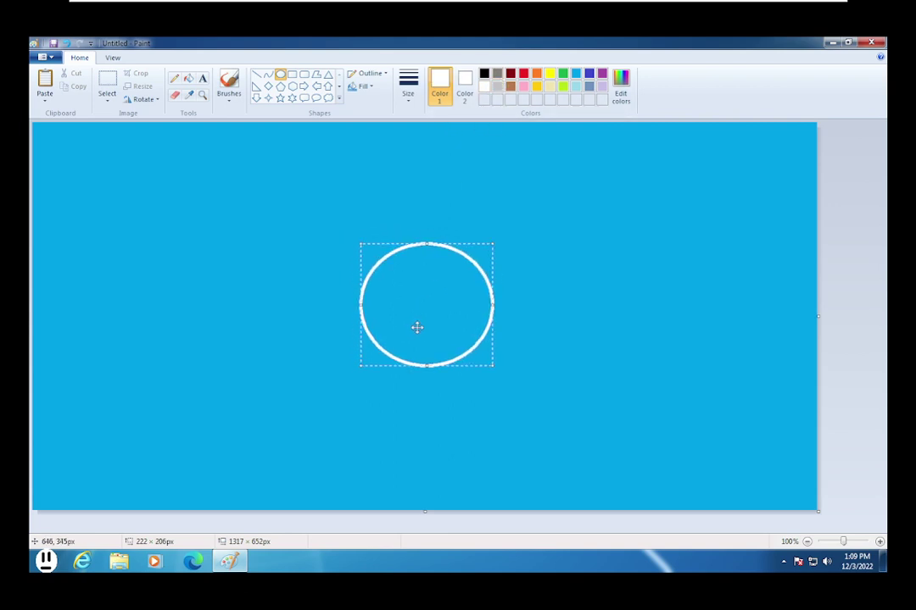
click(188, 78)
click(425, 262)
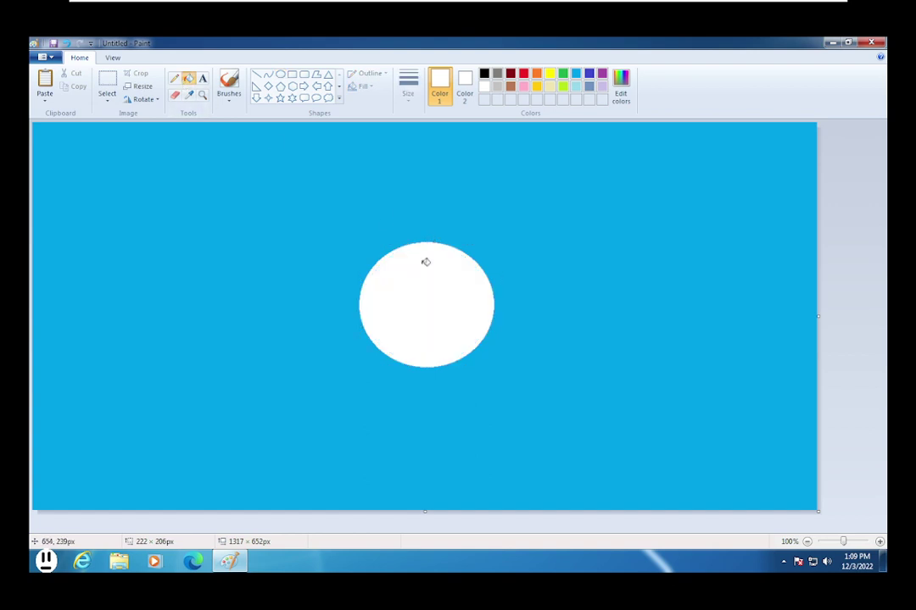
Draw a face in the white oval with black lines: two vertical eyes and a horizontal mouth about 87 px wide
click(257, 74)
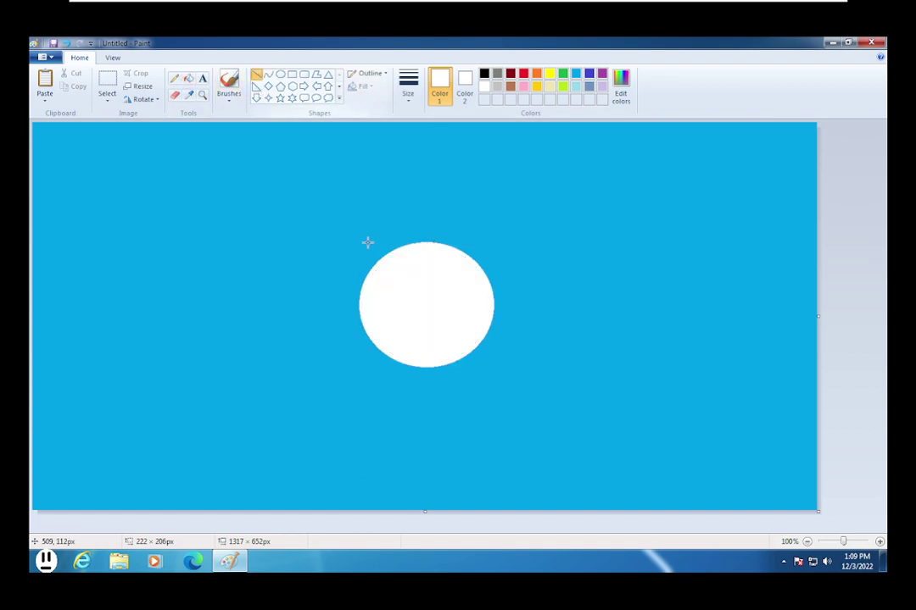
click(484, 74)
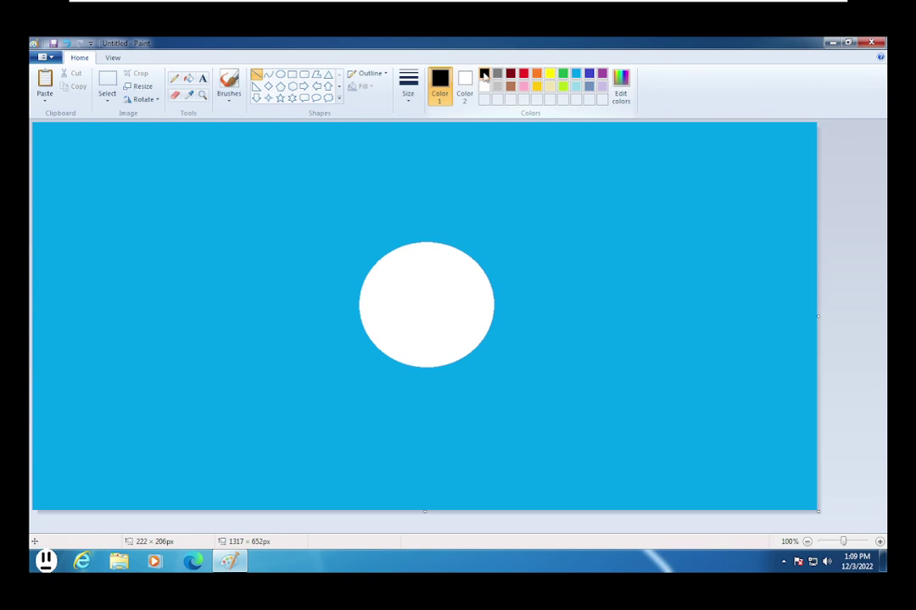
mouse_move(407, 263)
mouse_down()
mouse_move(413, 317)
mouse_move(406, 309)
mouse_up()
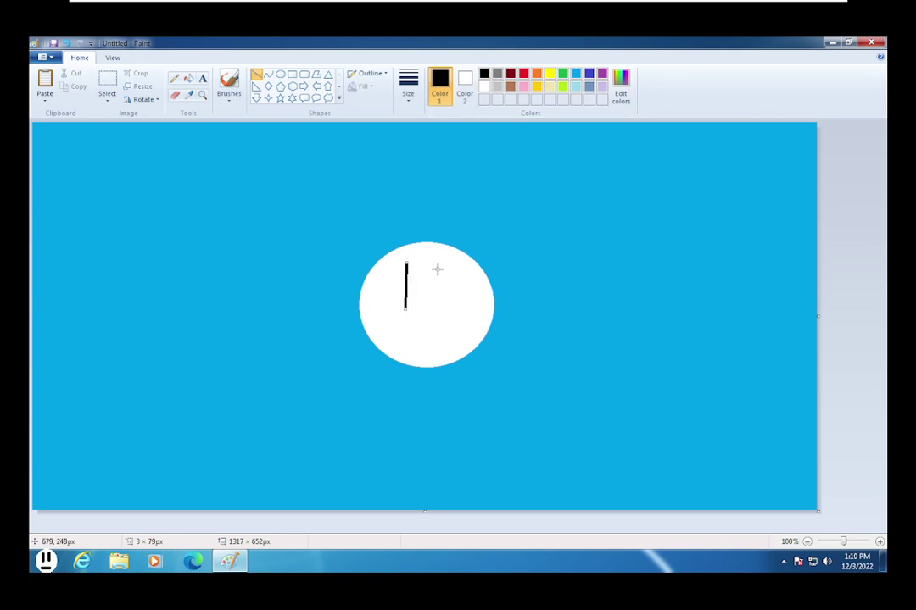
drag(436, 268, 435, 307)
mouse_move(401, 342)
mouse_down()
mouse_move(435, 334)
mouse_move(453, 341)
mouse_up()
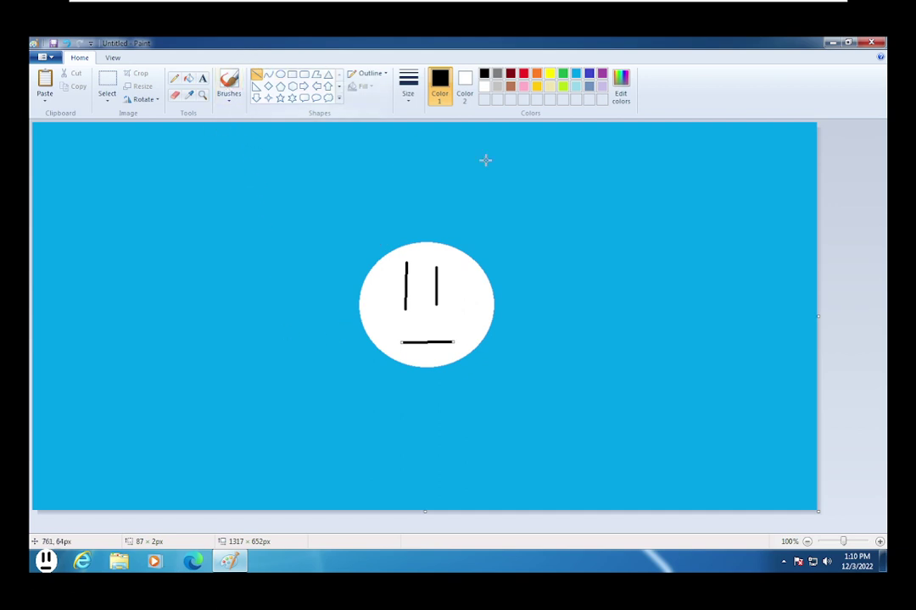
Draw a white S-shaped curve about 312 × 332 px, rising from the canvas's bottom edge to the right of the face
click(268, 74)
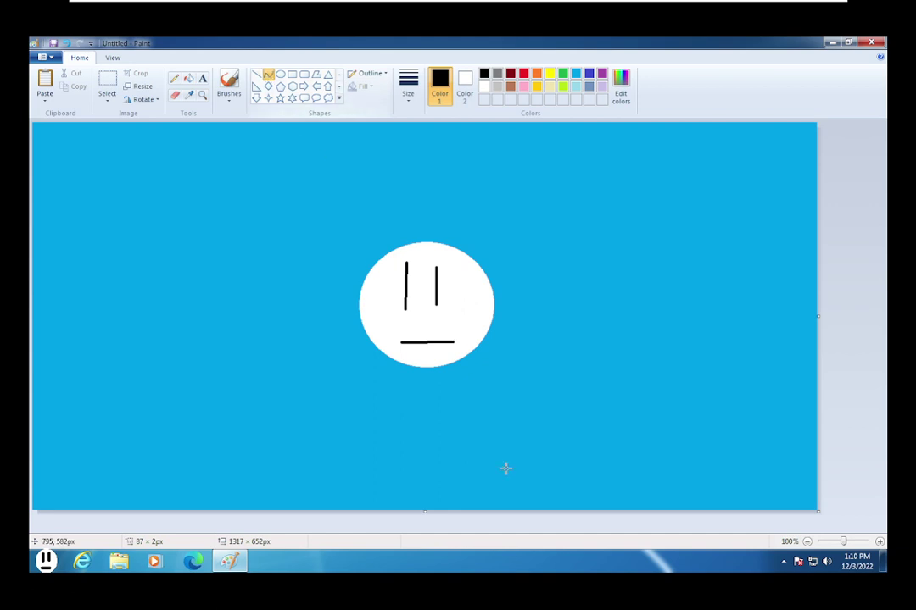
drag(547, 507, 815, 328)
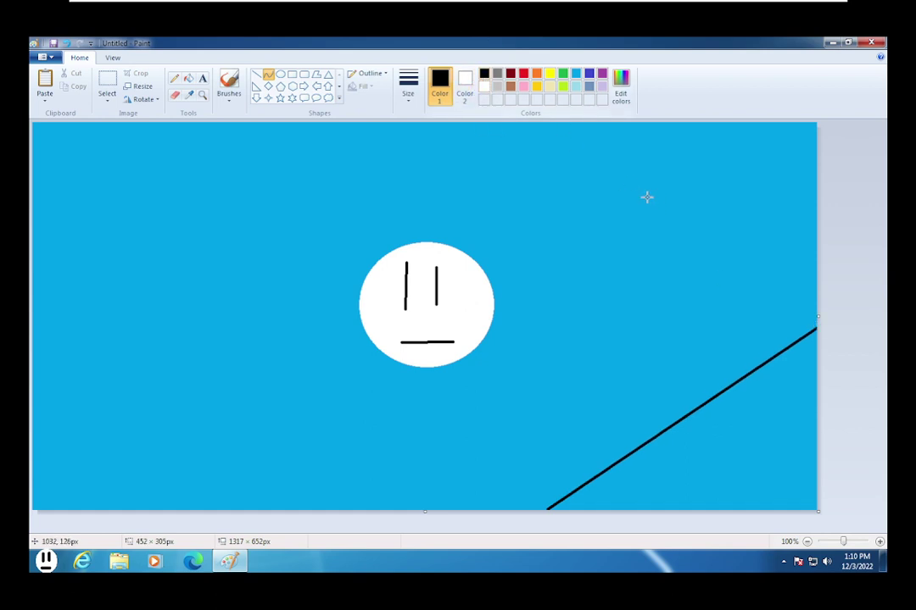
click(66, 43)
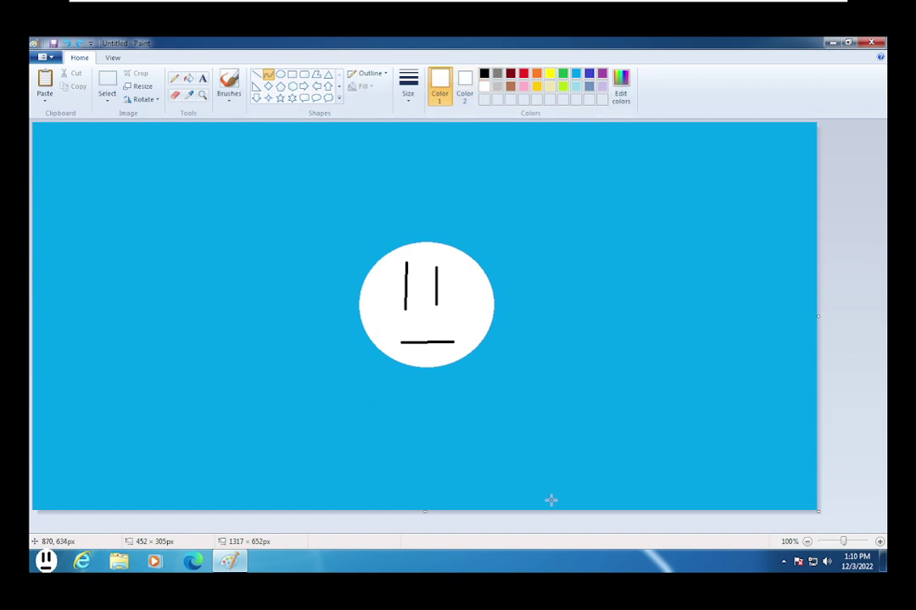
drag(555, 508, 733, 311)
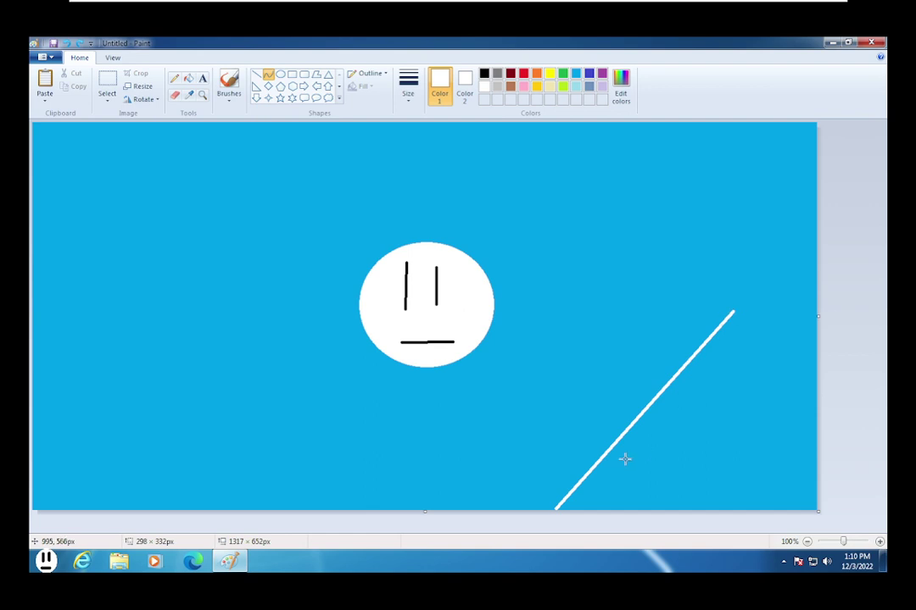
drag(619, 438, 553, 417)
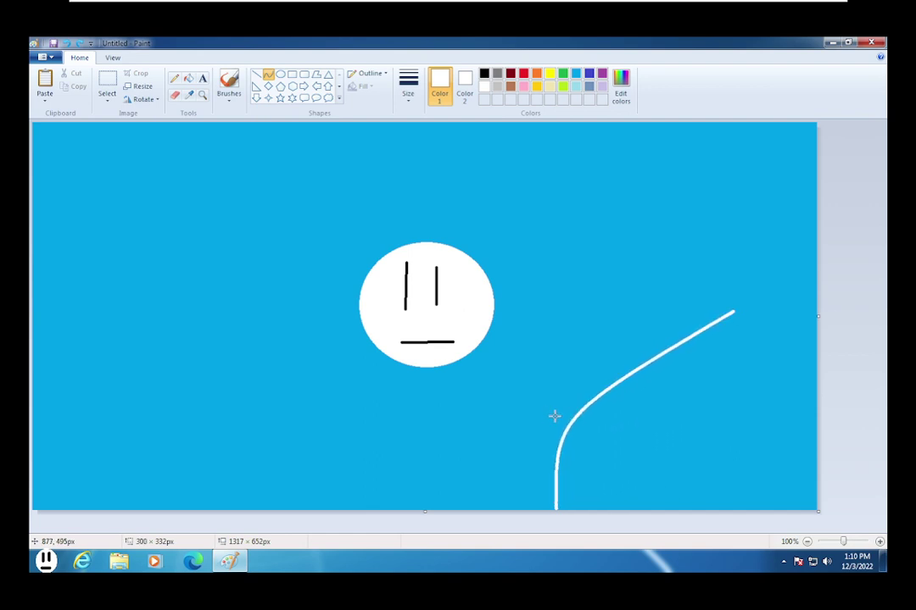
mouse_move(668, 353)
mouse_down()
mouse_move(722, 390)
mouse_move(757, 398)
mouse_move(740, 387)
mouse_up()
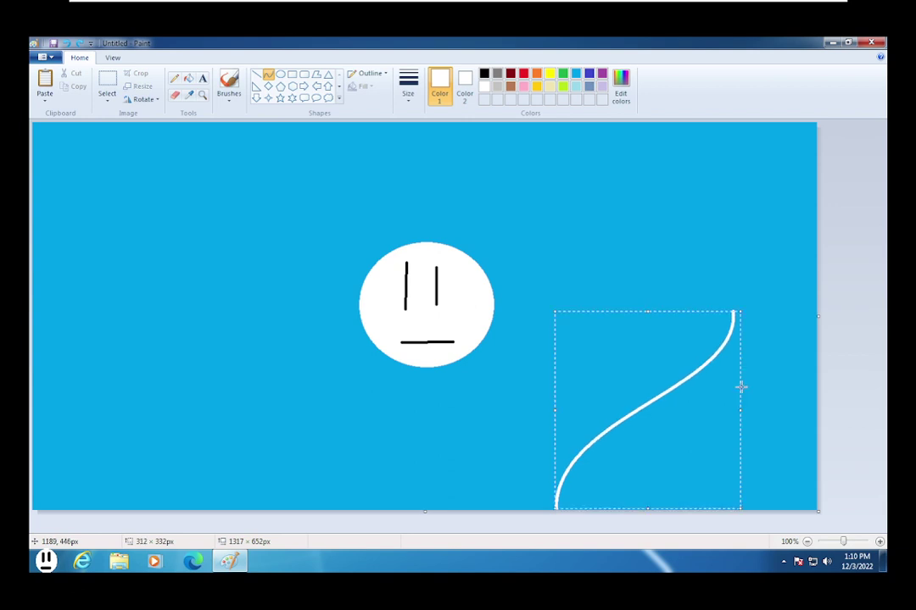
click(778, 311)
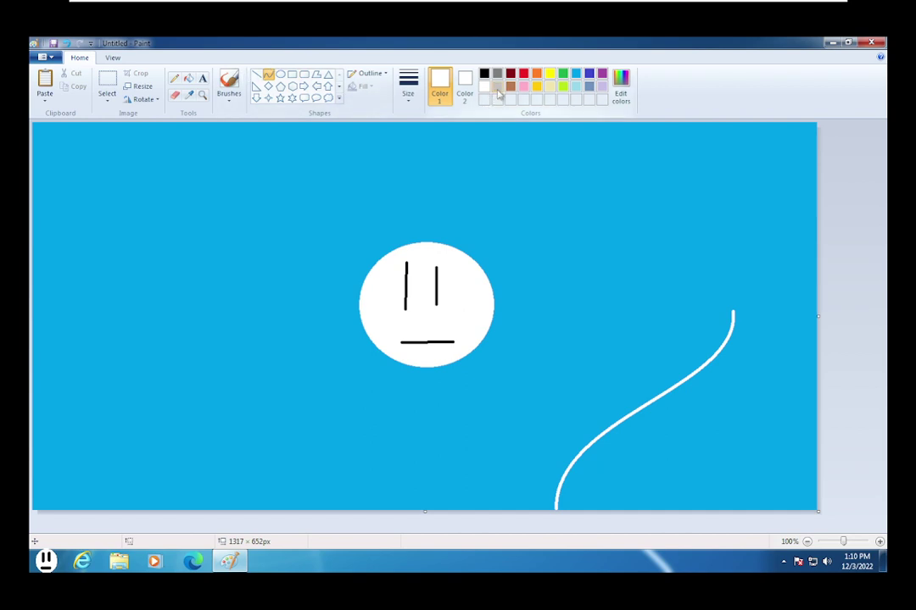
Draw a lime curve about 310 × 247 px from the canvas's bottom-left corner, bowed upward toward the face
click(564, 87)
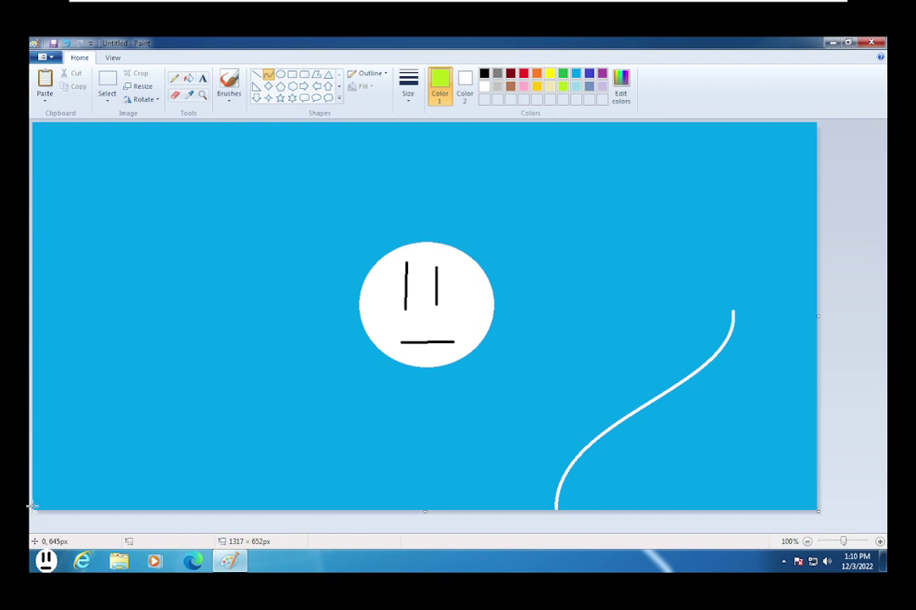
mouse_move(33, 506)
mouse_down()
mouse_move(144, 406)
mouse_move(217, 361)
mouse_up()
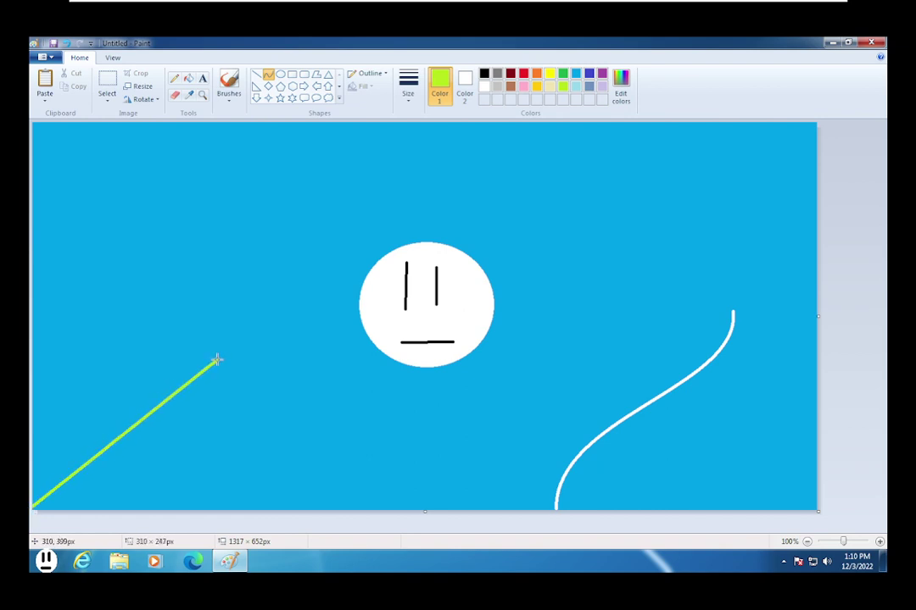
drag(130, 421, 115, 388)
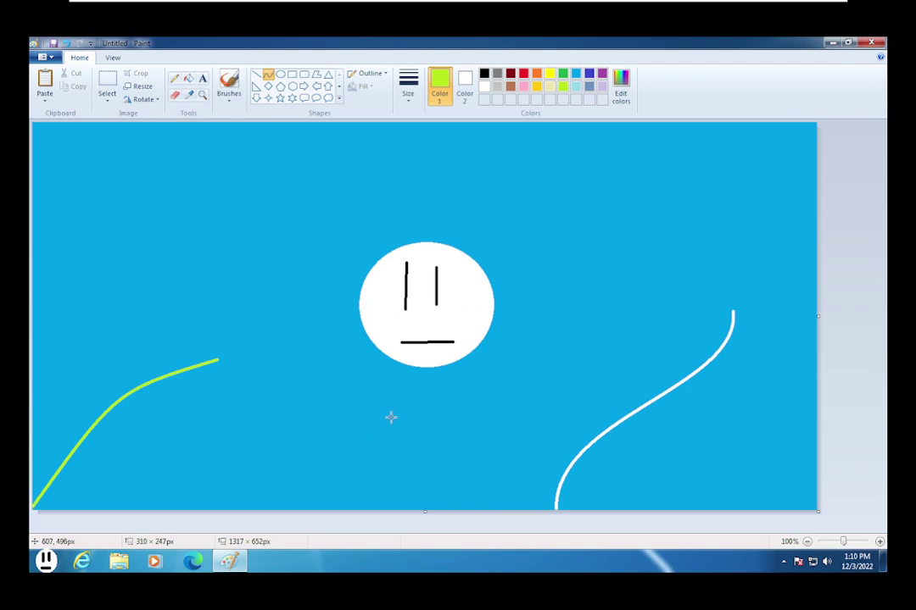
click(86, 419)
click(155, 349)
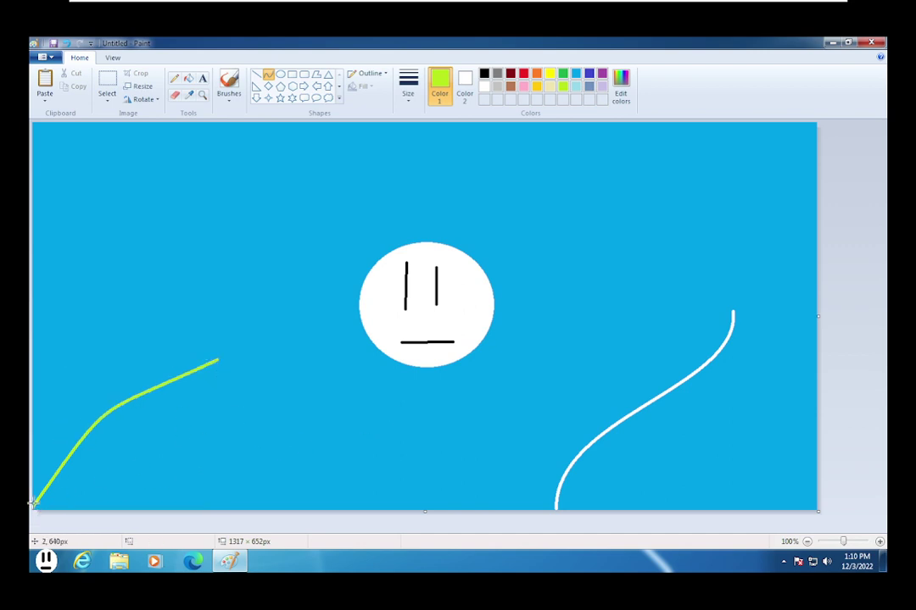
Add a second, steeper lime curve about 208 × 288 px from the same corner, bowed upward above the first
drag(32, 502, 157, 333)
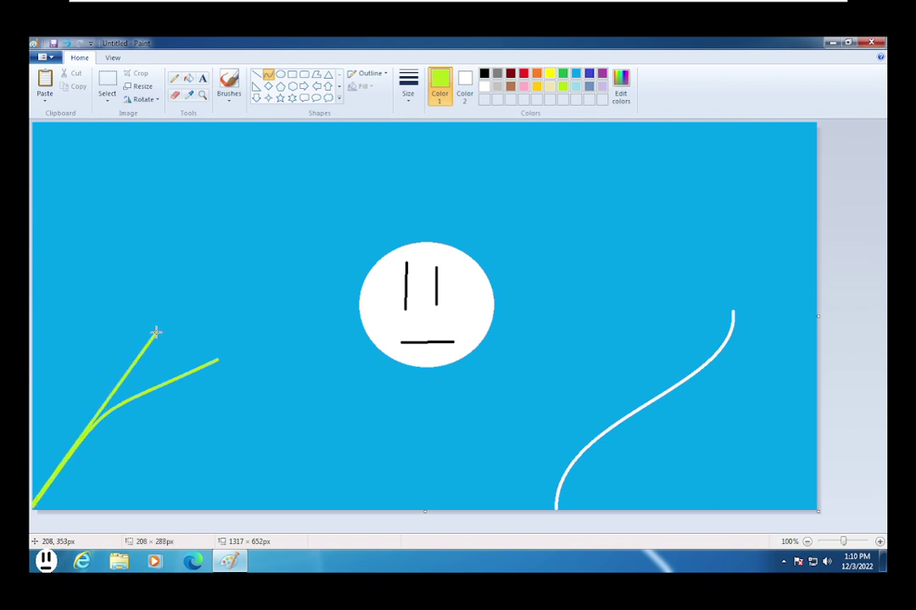
drag(79, 397, 66, 378)
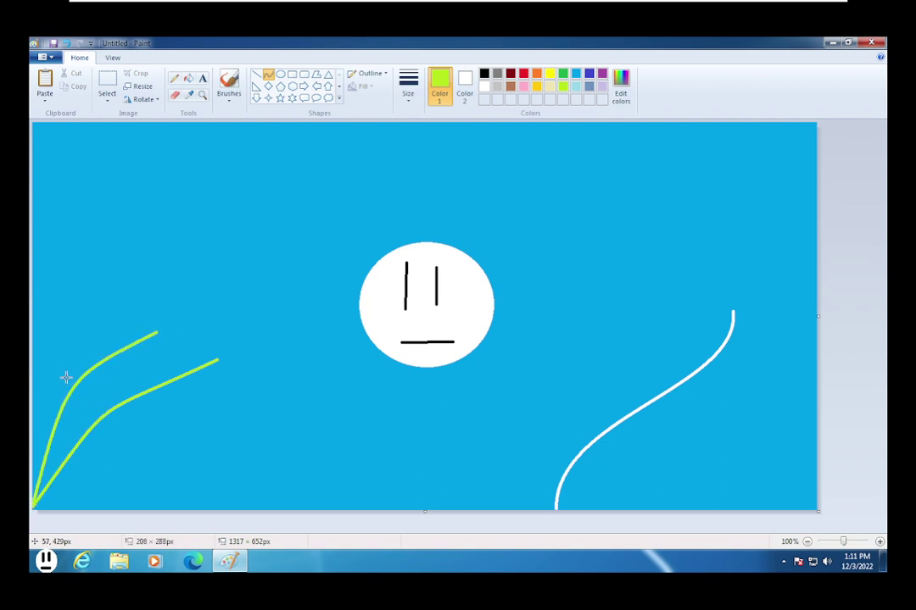
click(66, 378)
click(268, 75)
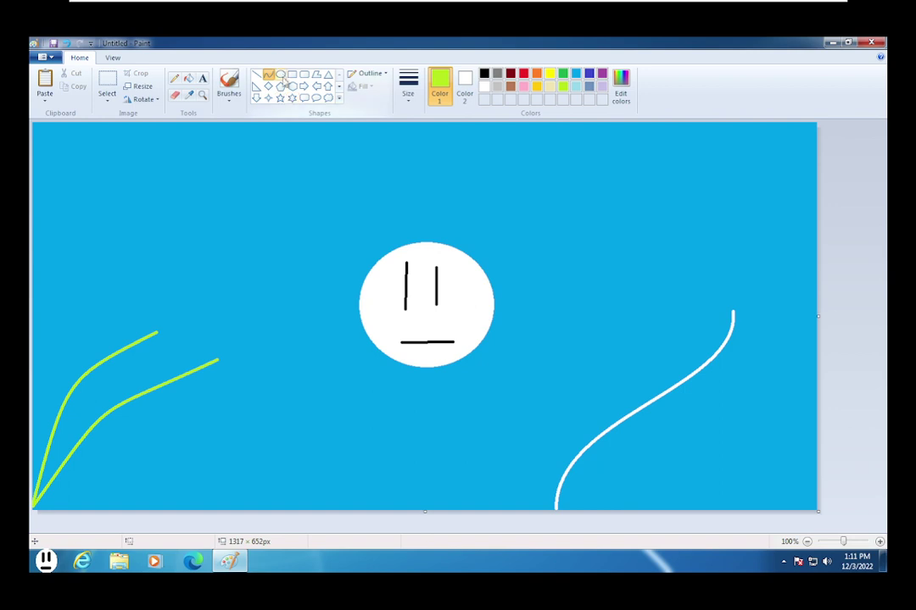
Draw a small lime oval about 29 × 38 px on top of the upper lime curve and fill it with lime
click(280, 75)
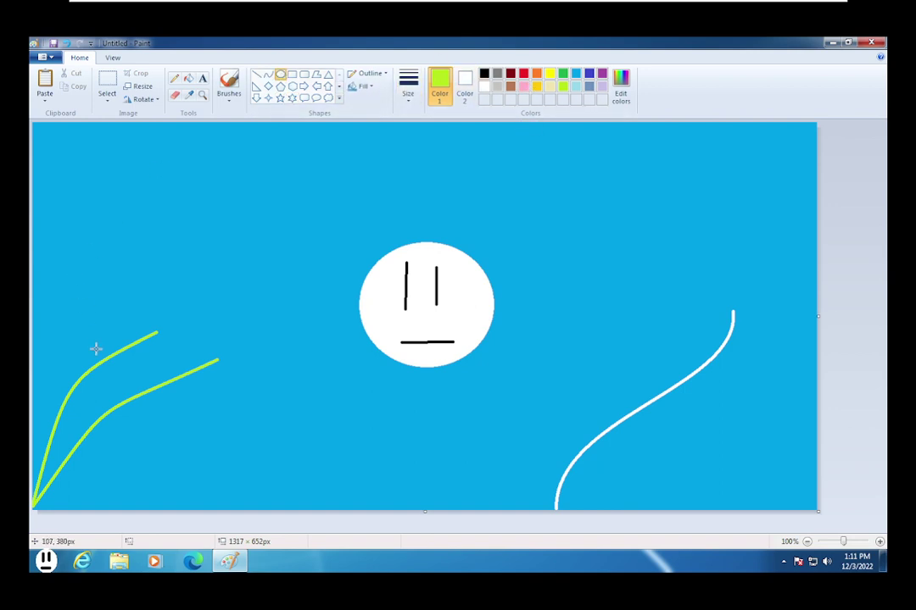
drag(96, 340, 95, 346)
key(Escape)
drag(99, 347, 84, 368)
click(189, 78)
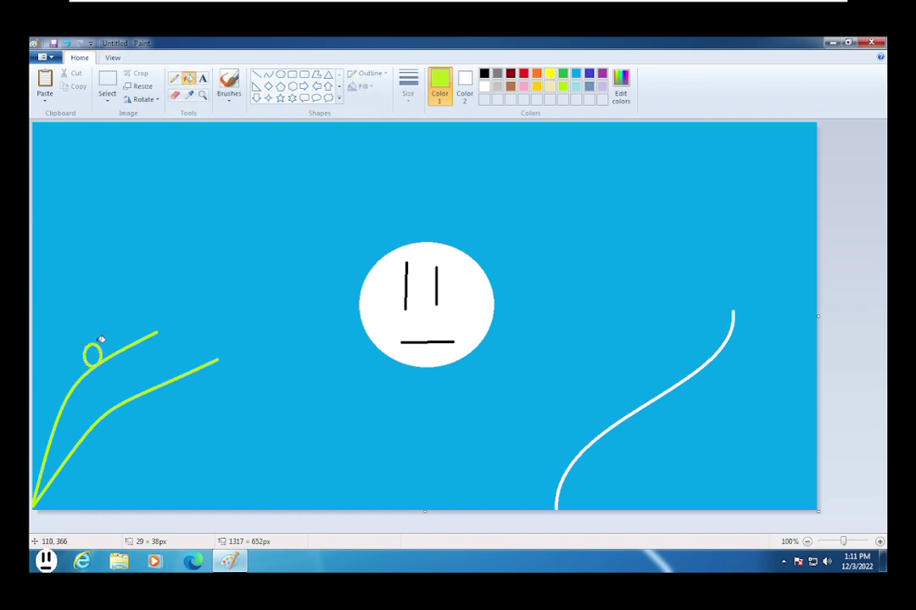
click(93, 354)
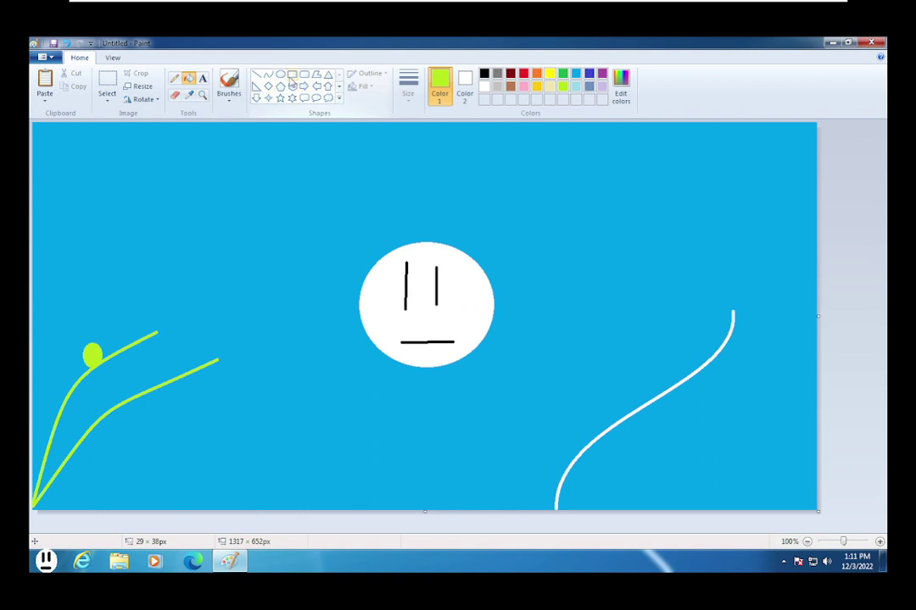
Add pointed lime tips on both sides of the small oval with straight lines and fill them with lime
click(257, 76)
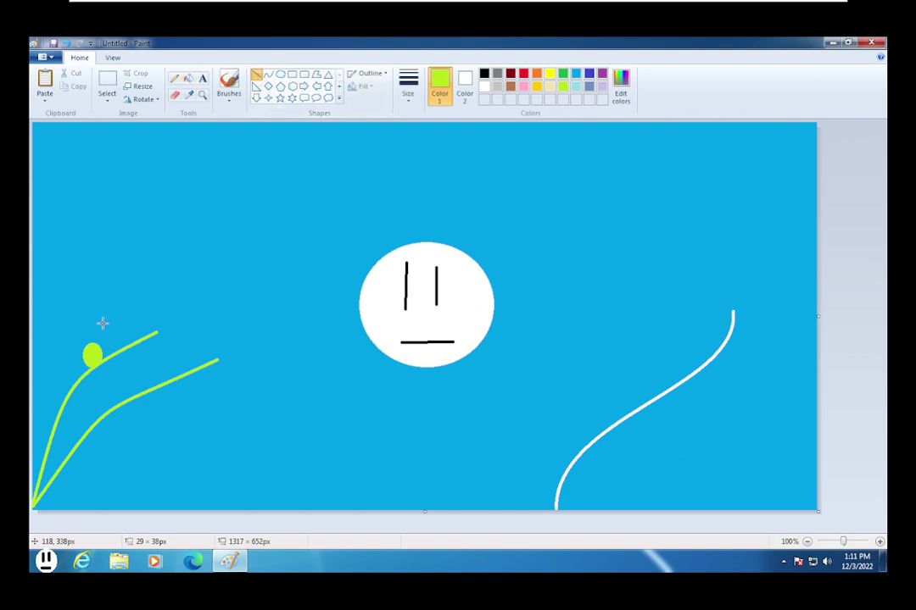
mouse_move(93, 349)
mouse_down()
mouse_move(116, 342)
mouse_move(95, 363)
mouse_up()
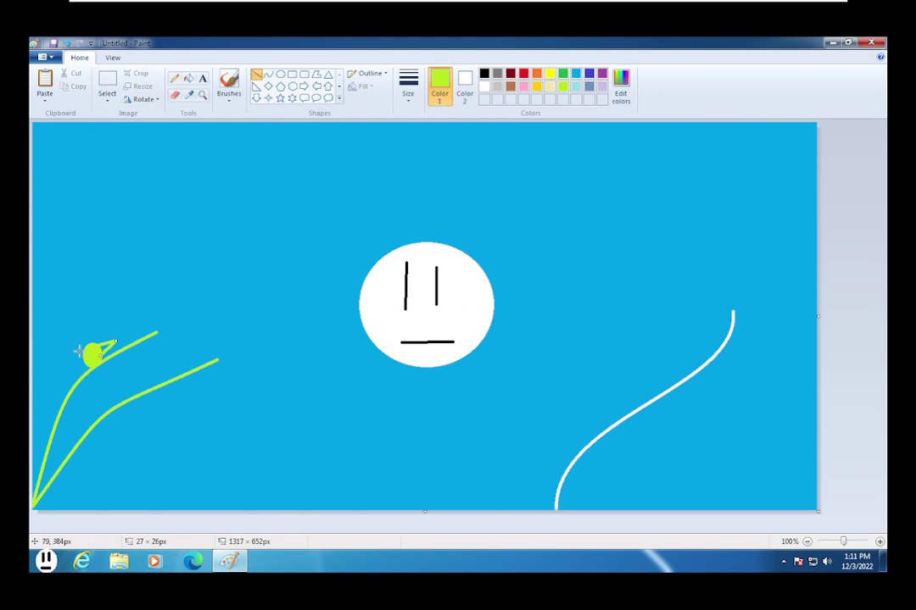
mouse_move(84, 357)
mouse_down()
mouse_move(71, 368)
mouse_move(84, 361)
mouse_up()
click(190, 78)
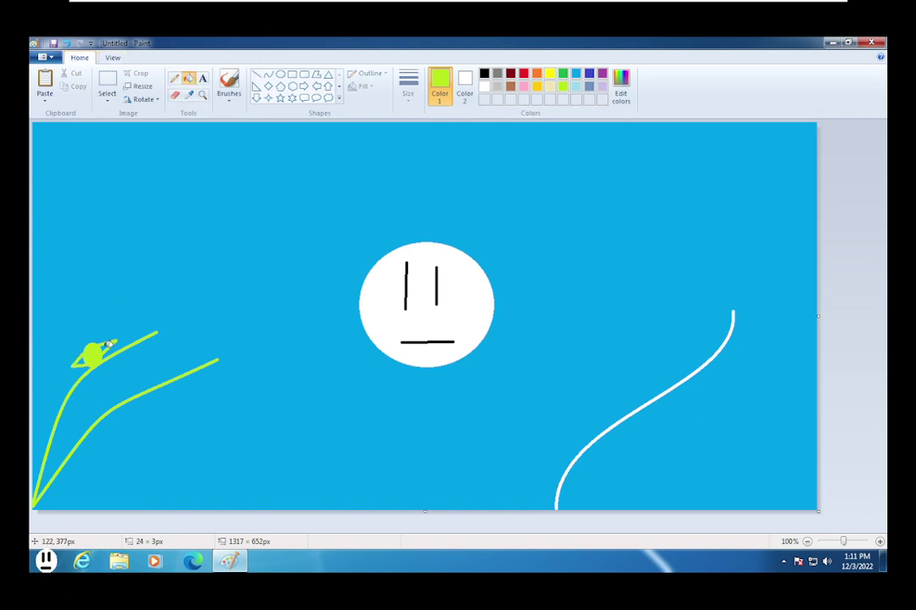
click(84, 360)
click(267, 75)
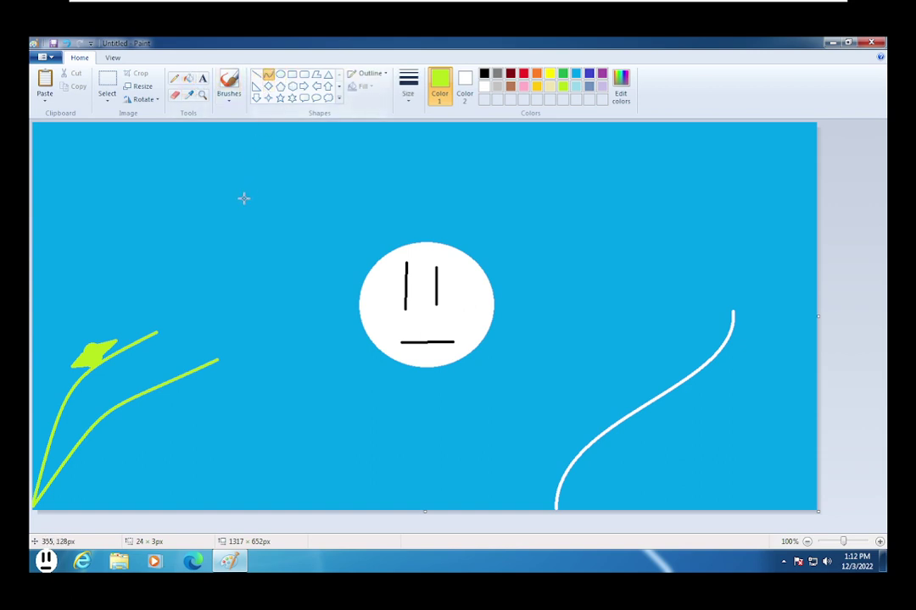
Save the drawing as a PNG in the Downloads folder, replacing the default file name with a custom one
click(52, 43)
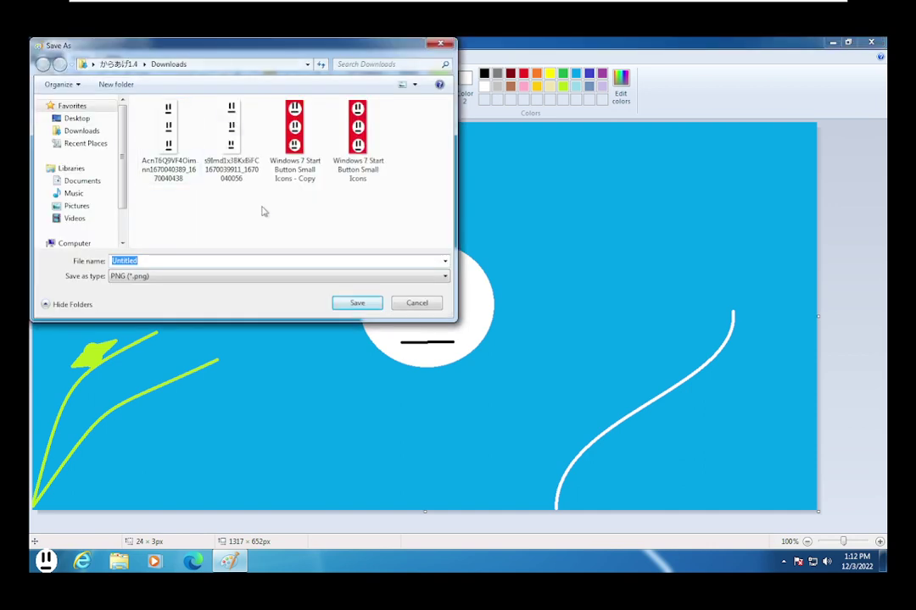
key(BackSpace)
key(Return)
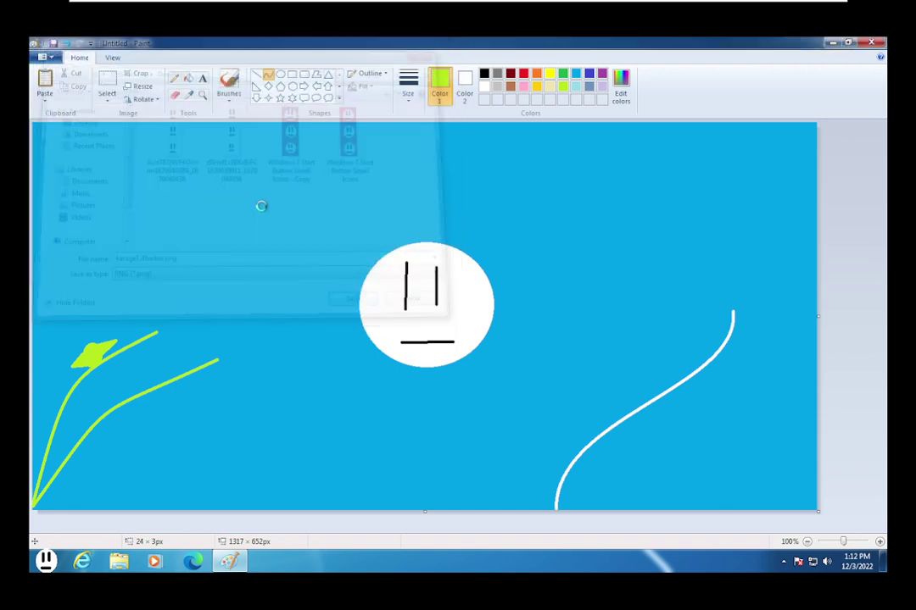
Close Paint and open the Desktop Background settings of the desktop's personalization
click(873, 42)
right_click(371, 384)
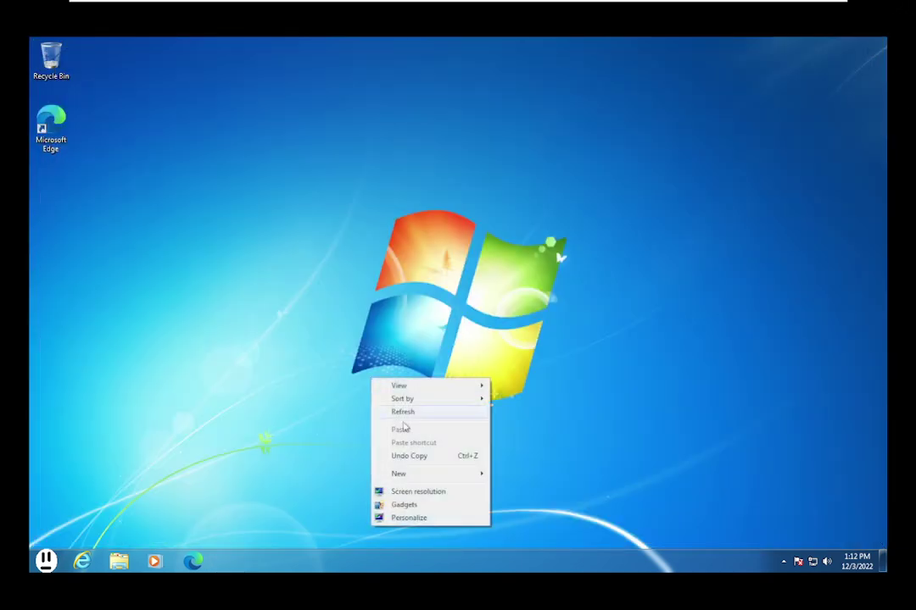
click(424, 519)
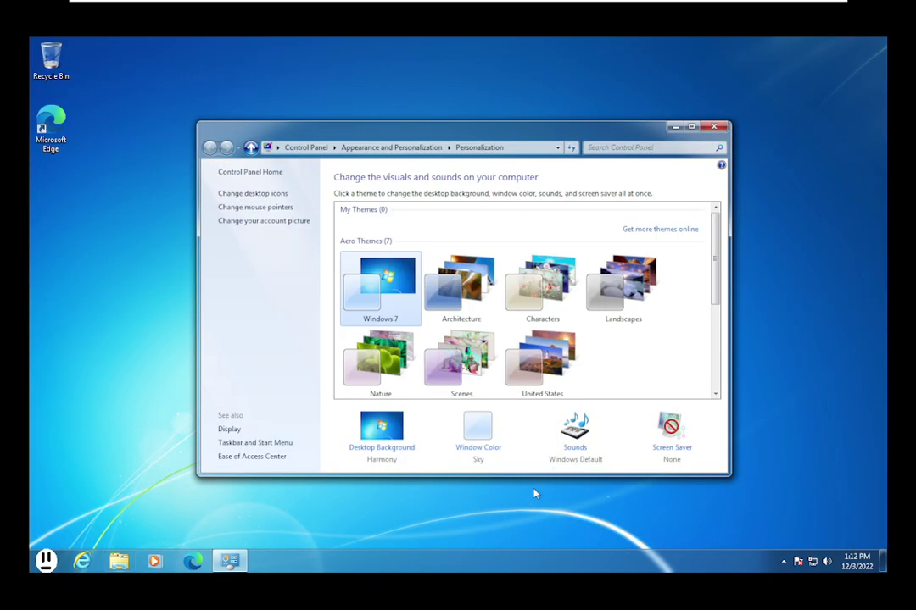
click(405, 449)
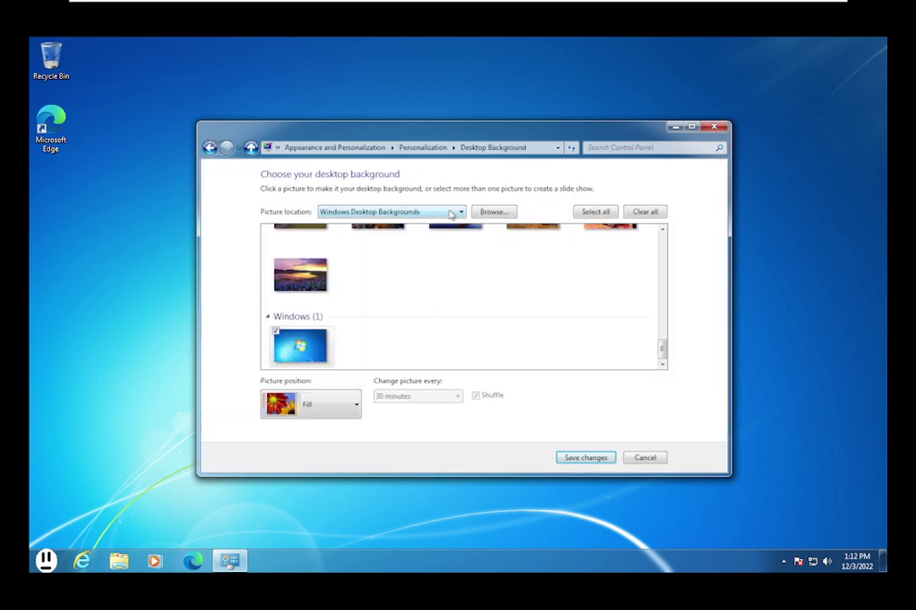
Set the background's picture position to Stretch and its picture location to Pictures Library
click(331, 404)
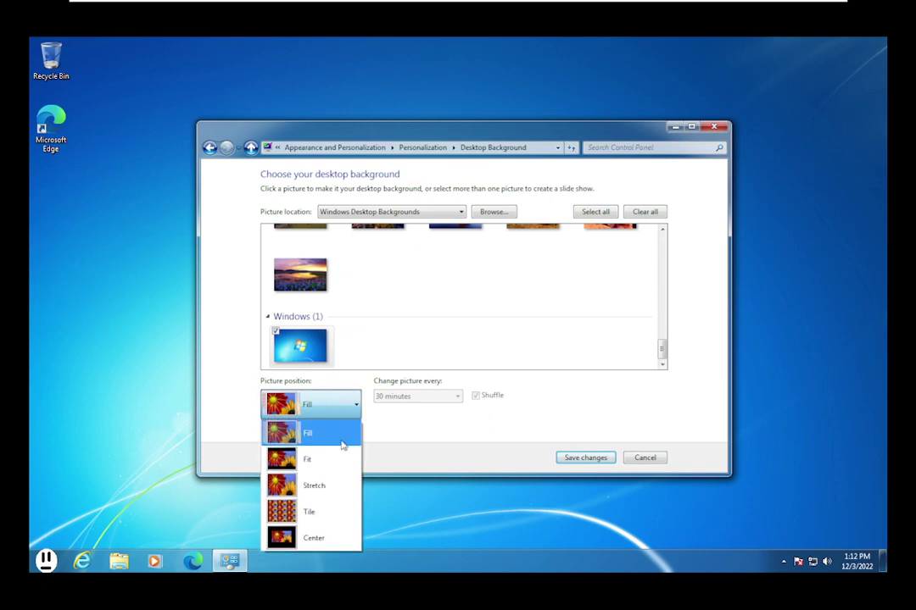
click(337, 487)
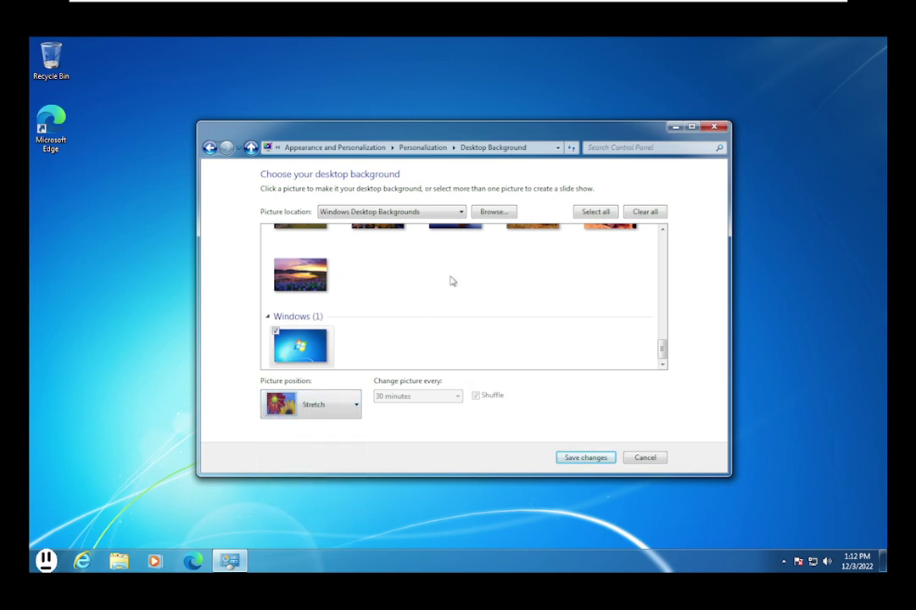
click(395, 213)
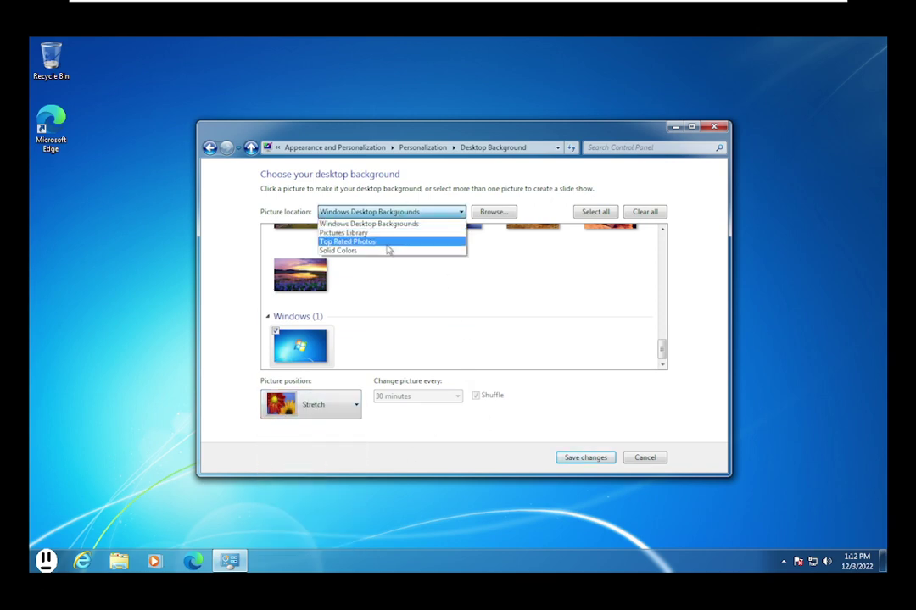
click(347, 232)
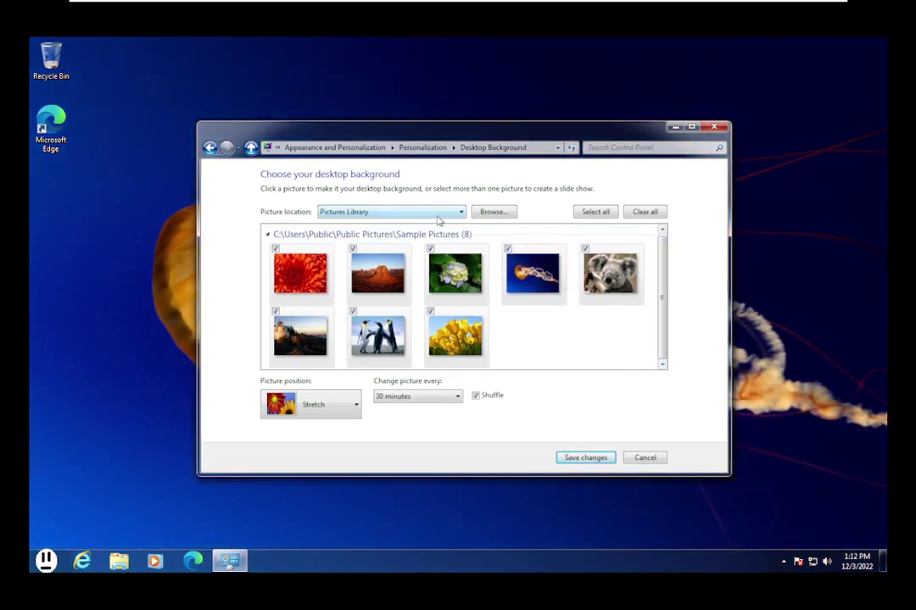
Browse to the My Pictures folder in the Pictures library and use it as the background picture location
click(492, 213)
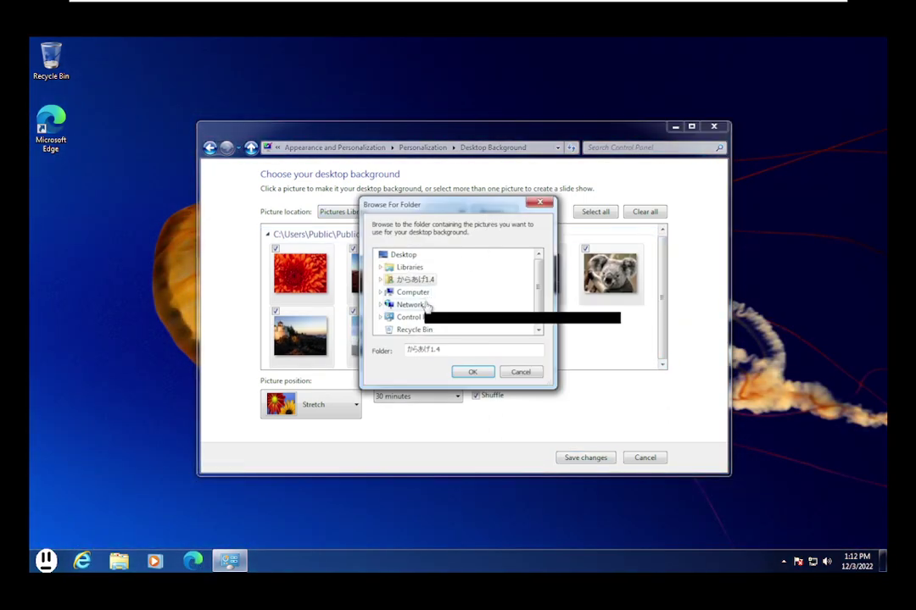
click(409, 267)
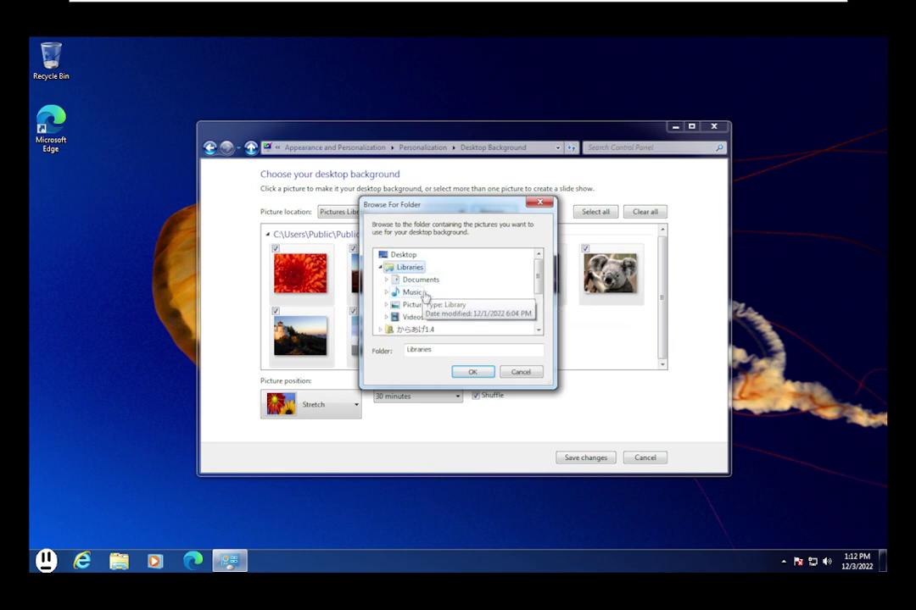
click(417, 305)
click(426, 317)
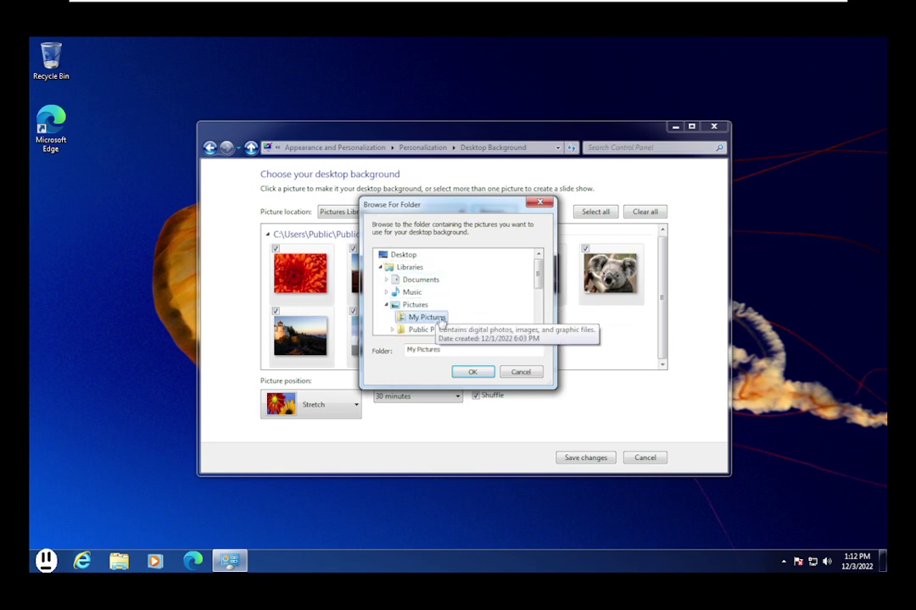
click(471, 373)
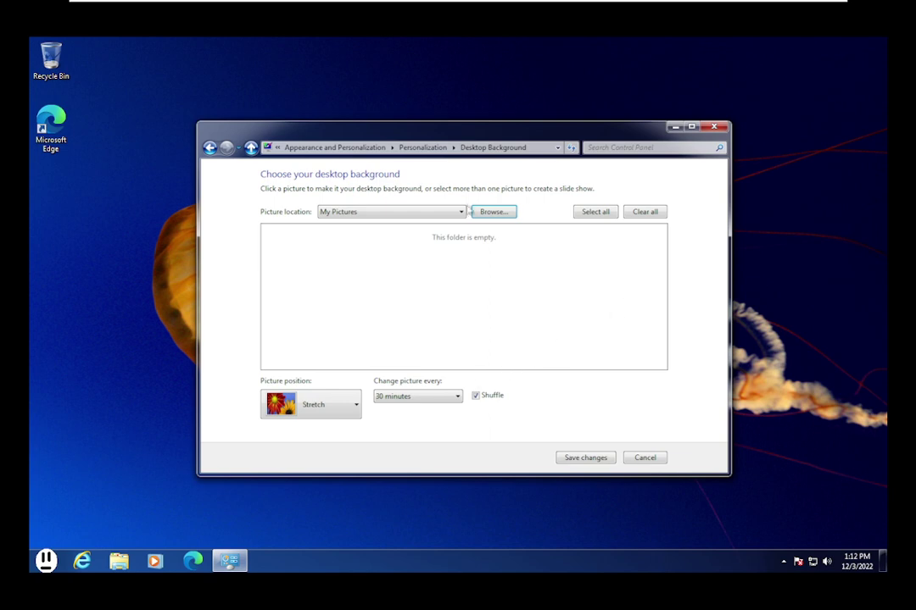
Look for the saved drawing in the Downloads folder in Windows Explorer, then close the window
click(118, 560)
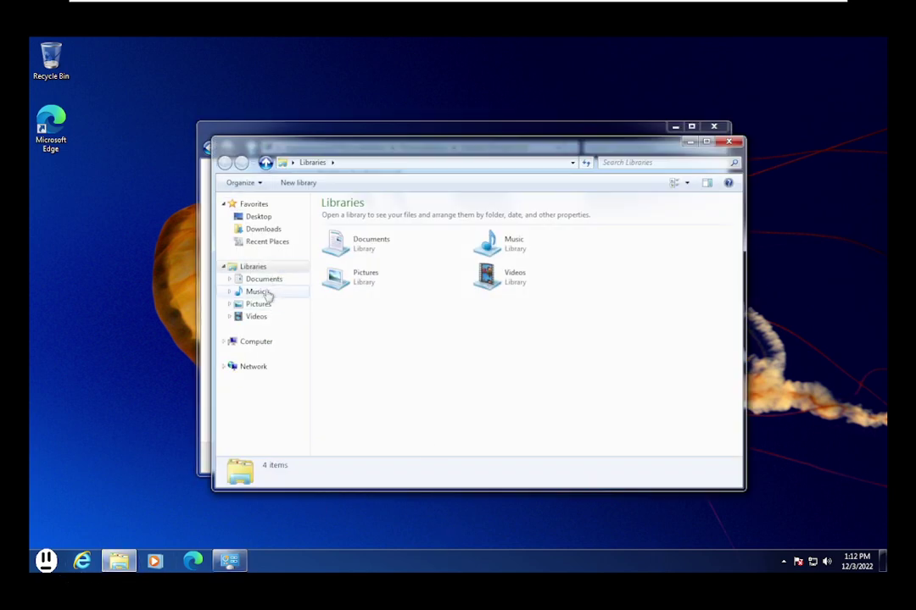
click(271, 305)
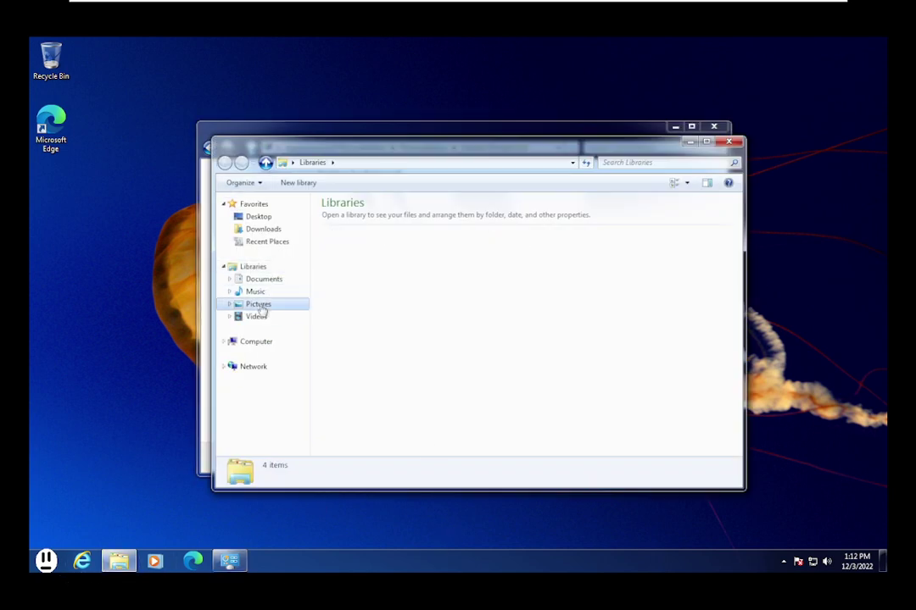
click(262, 229)
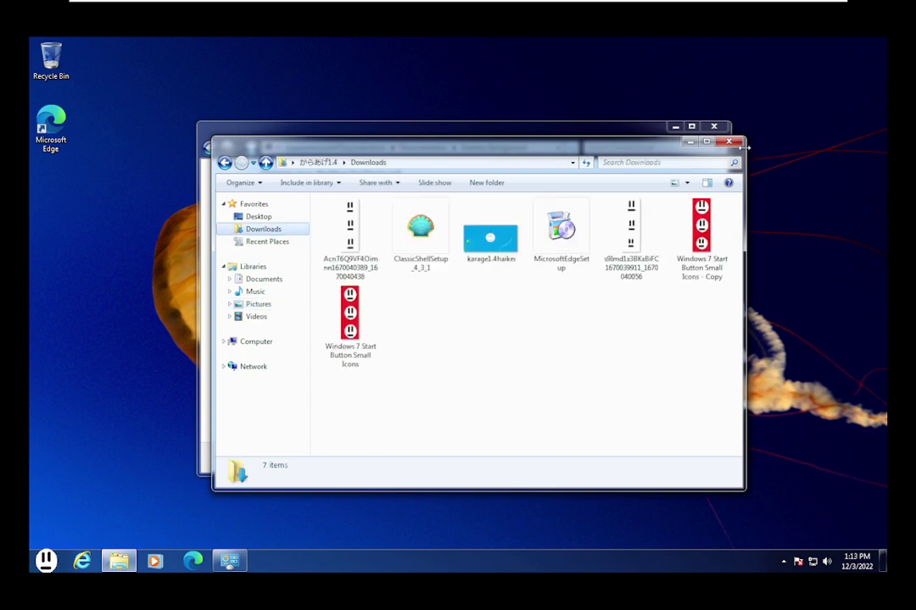
click(734, 144)
click(493, 212)
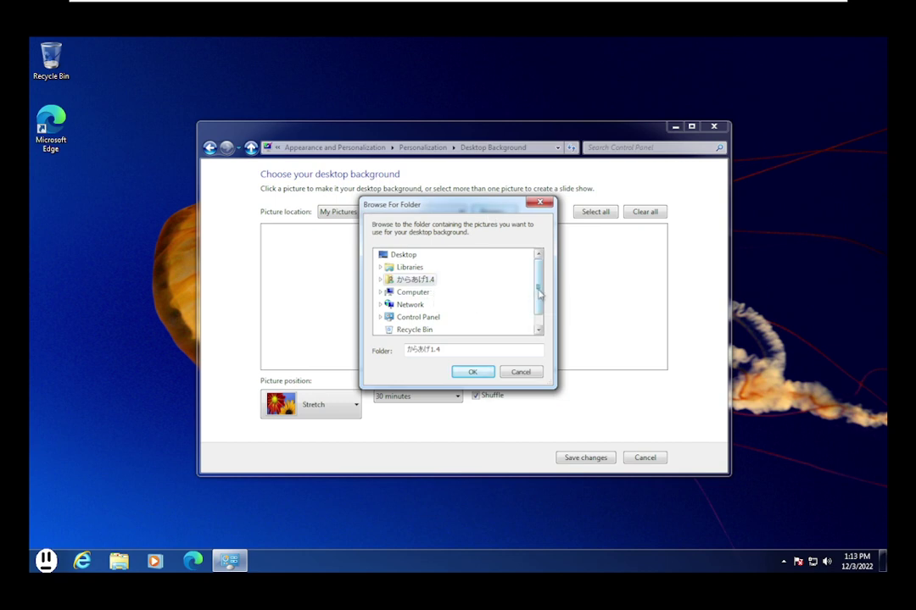
scroll(541, 314, down, 1)
click(379, 254)
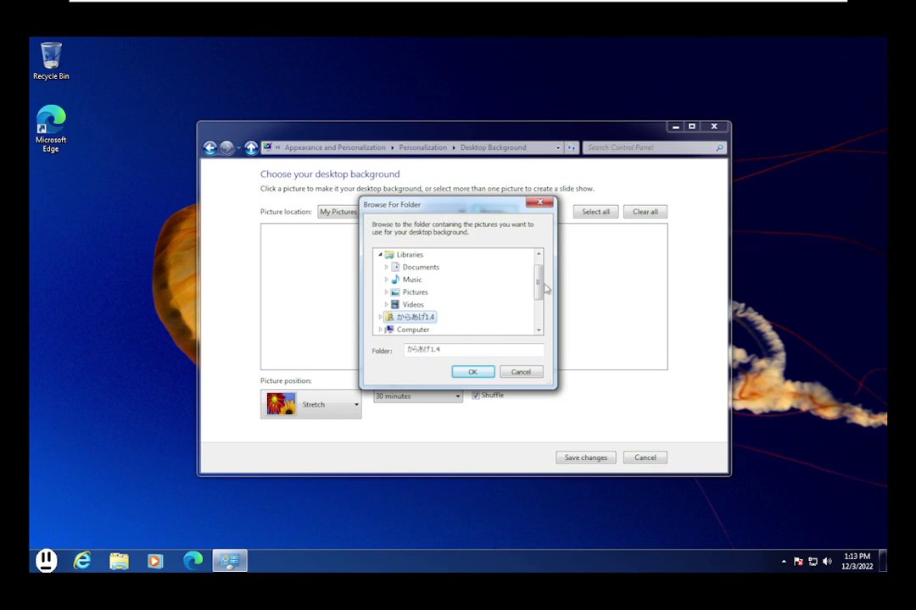
scroll(544, 283, up, 1)
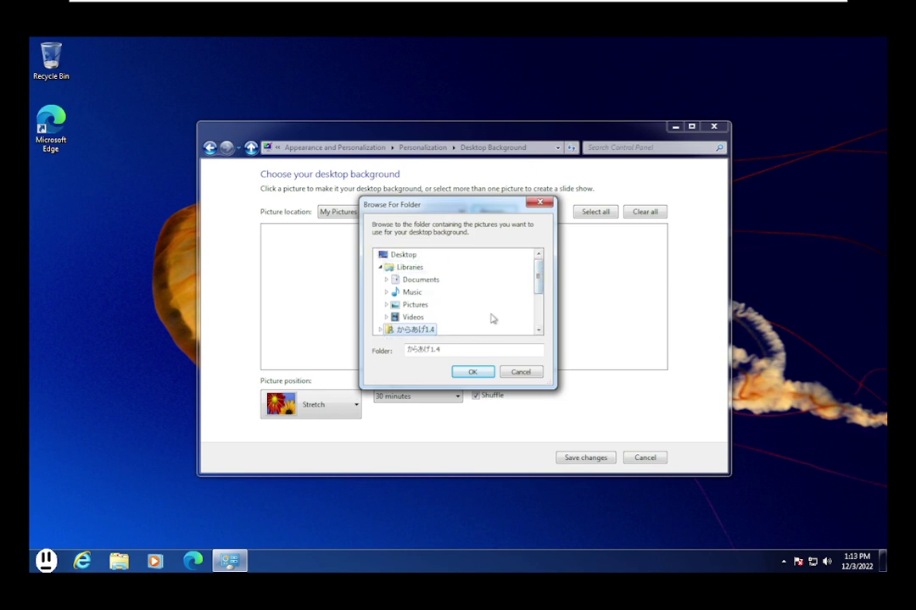
scroll(458, 292, down, 1)
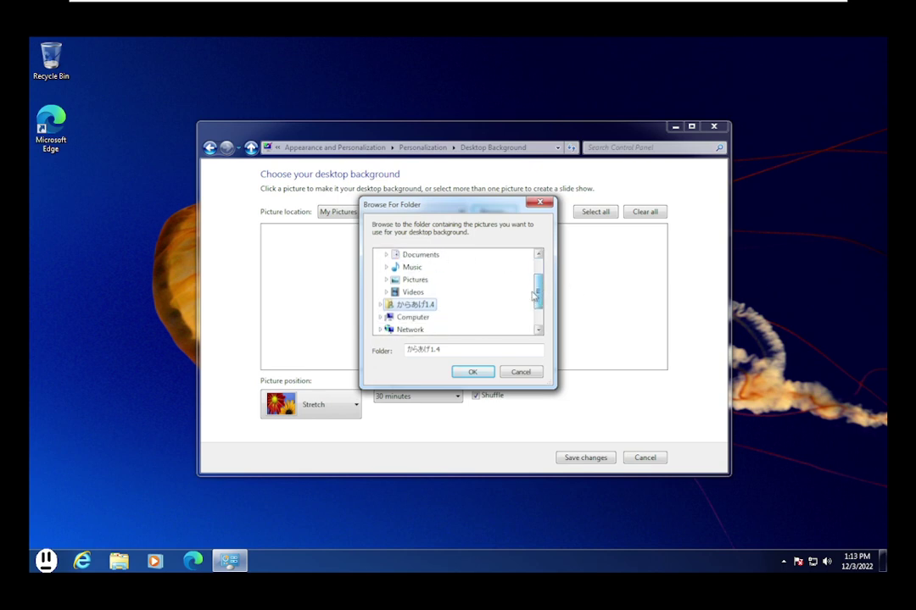
click(381, 305)
drag(537, 270, 543, 323)
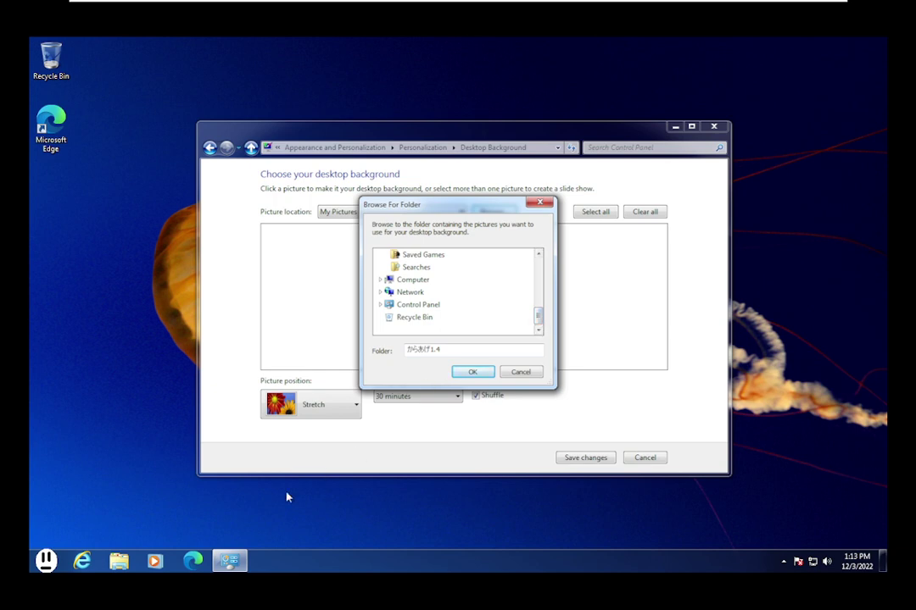
Preview the saved blue drawing from the Downloads folder in Windows Explorer and move it to the Pictures library
click(120, 562)
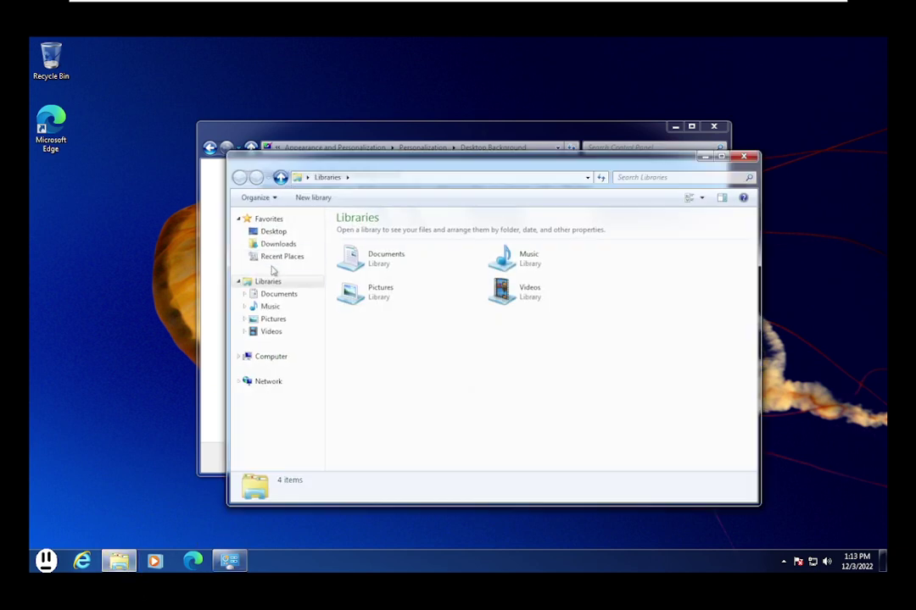
click(278, 244)
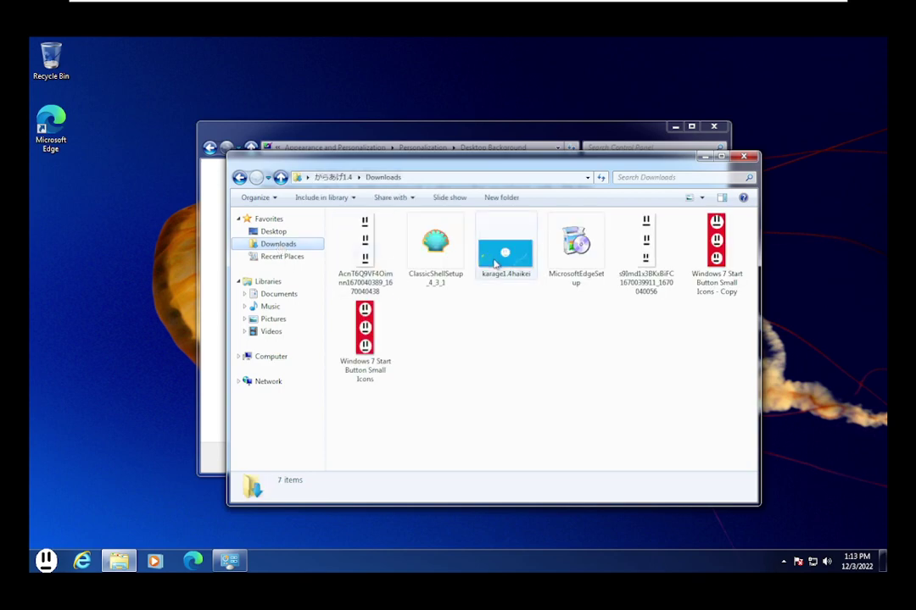
click(497, 260)
double_click(498, 260)
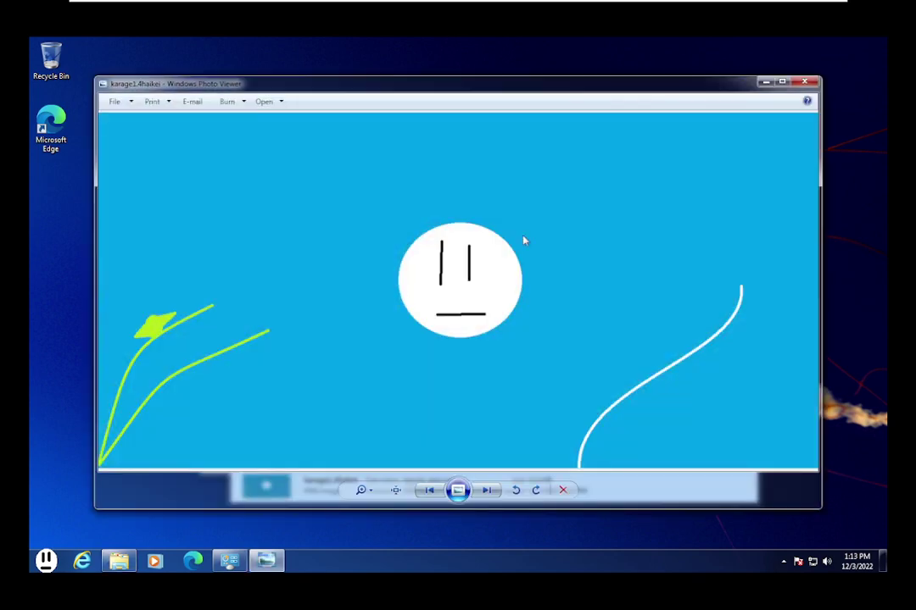
click(804, 82)
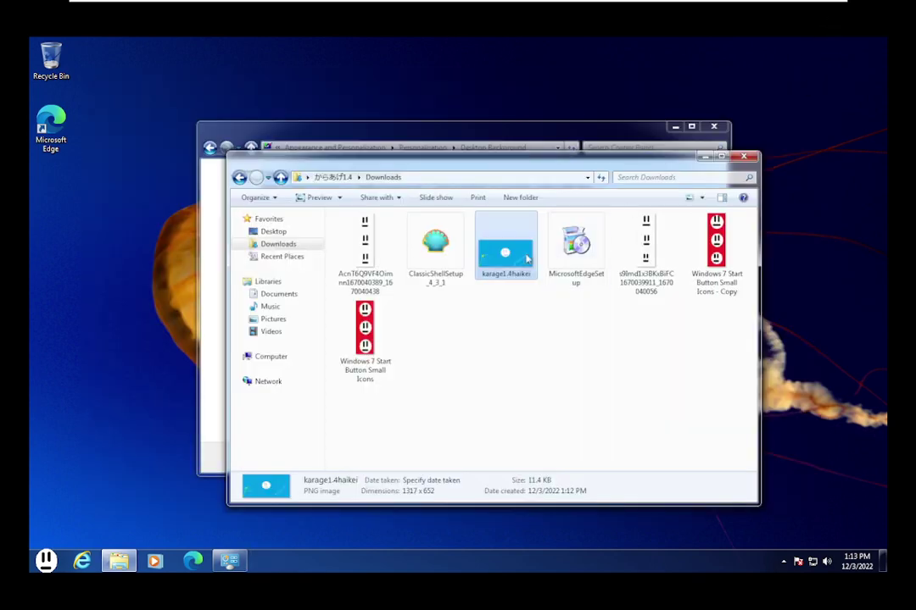
drag(505, 259, 306, 323)
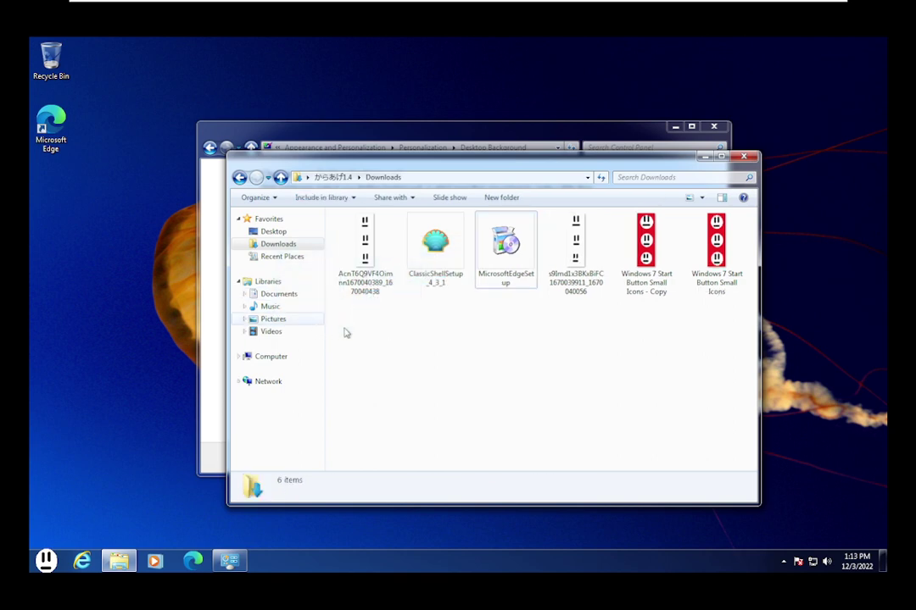
click(744, 158)
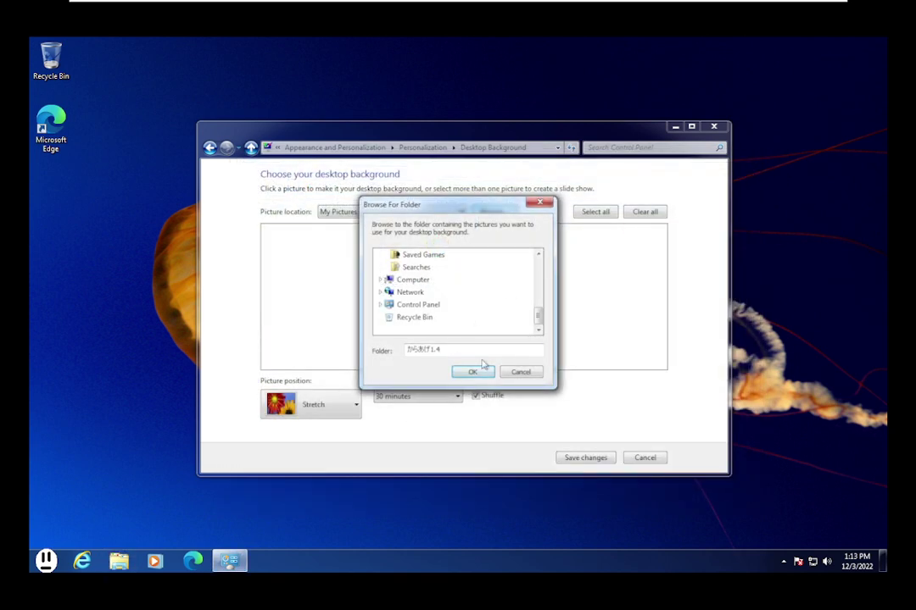
Cancel the folder browsing and reselect My Pictures as the background picture location
drag(538, 315, 536, 285)
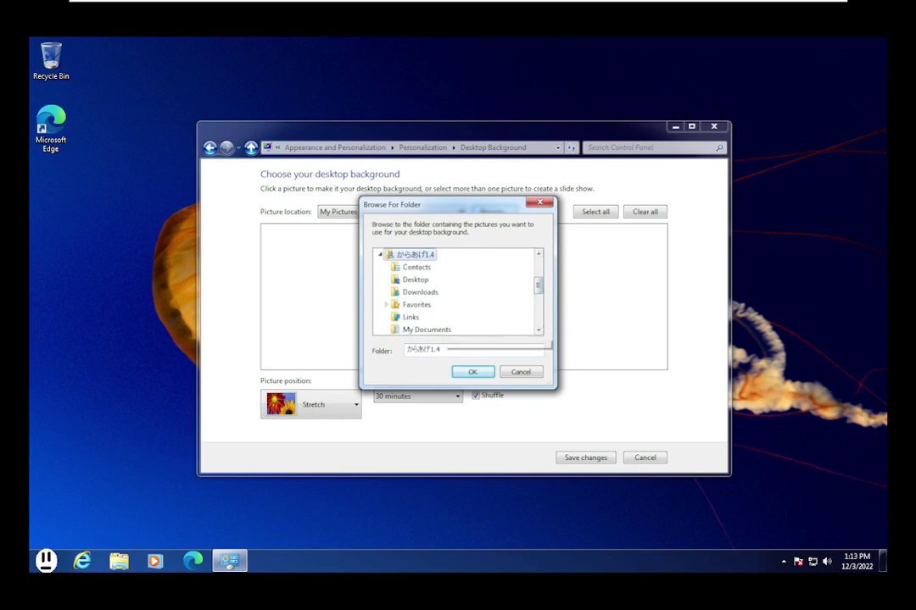
click(516, 373)
click(411, 214)
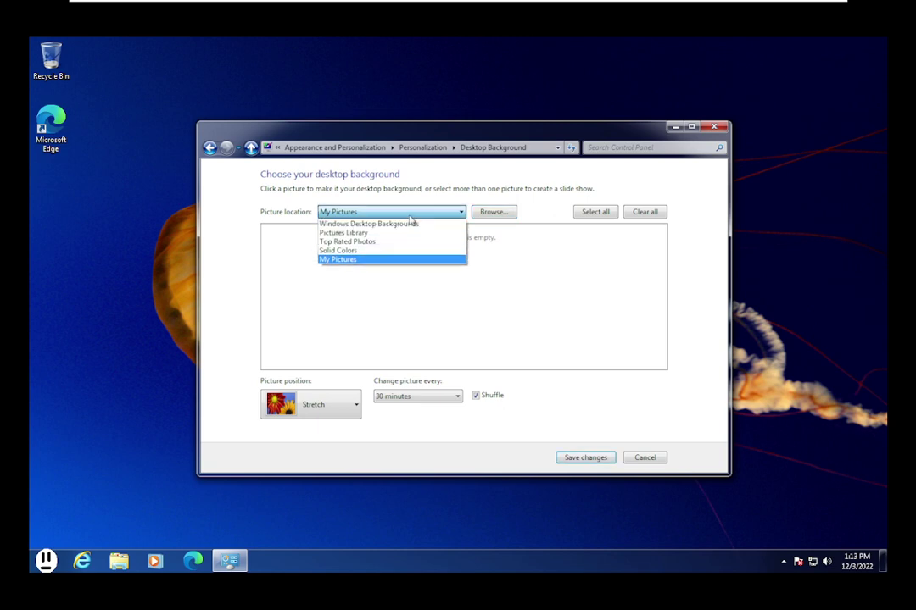
click(407, 260)
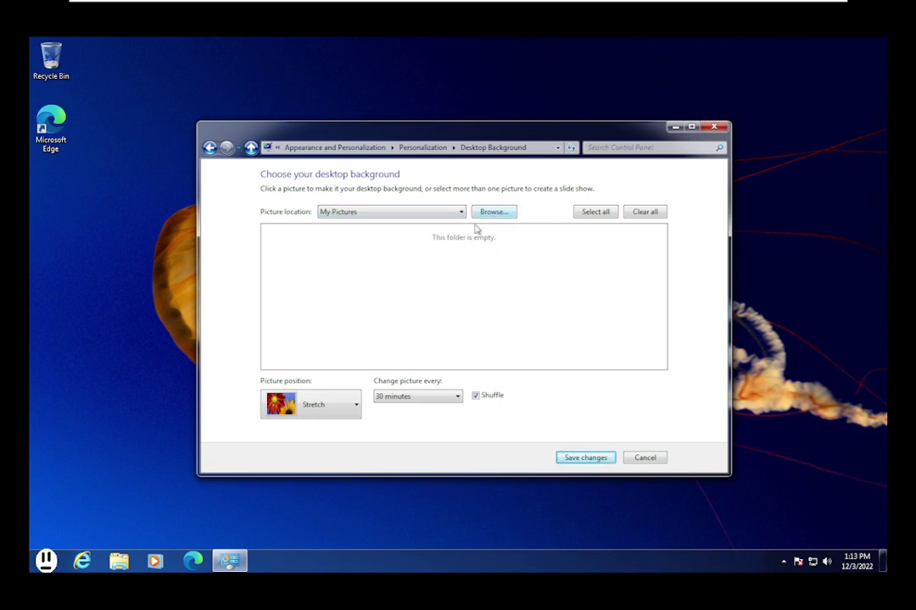
Browse for the background folder again and choose My Pictures inside the Pictures library
click(433, 211)
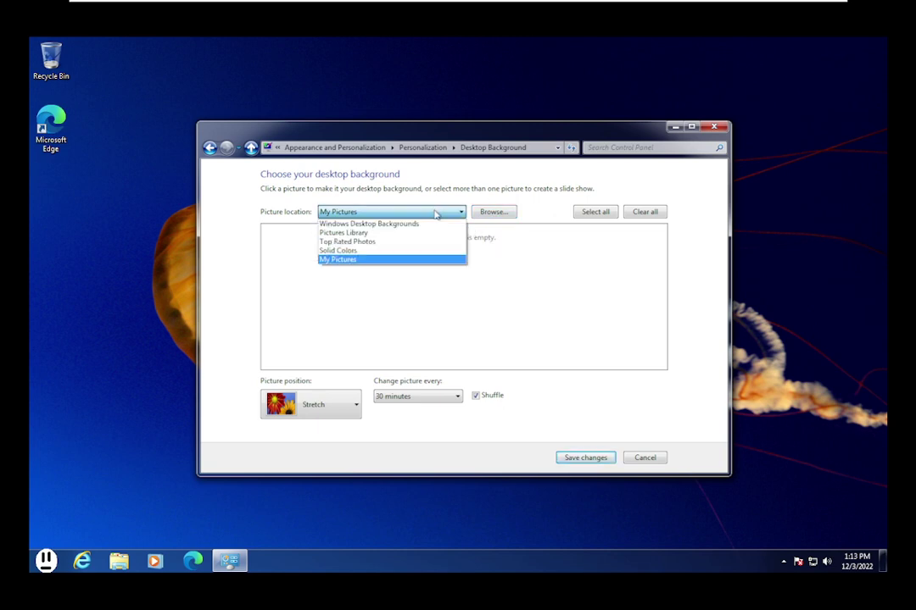
click(492, 215)
click(492, 213)
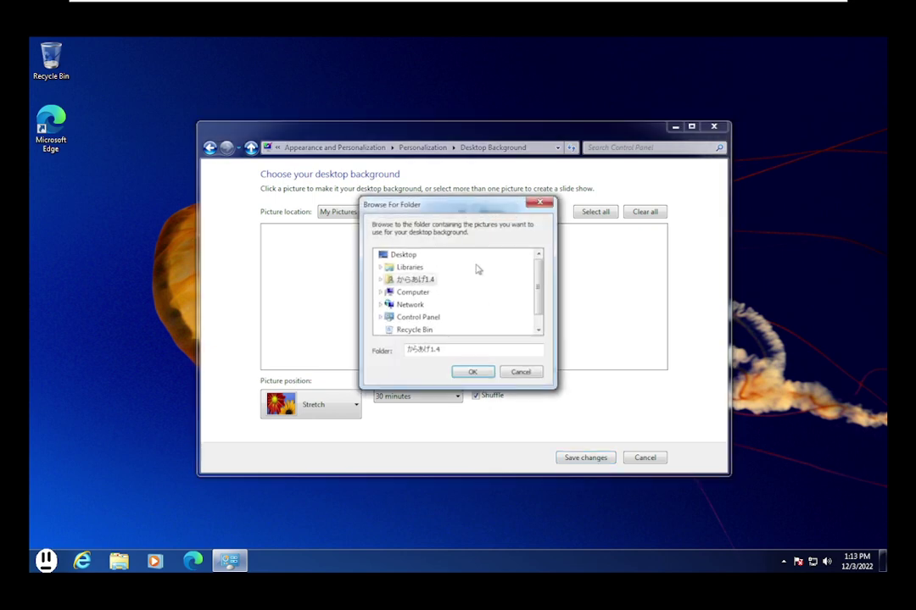
click(380, 291)
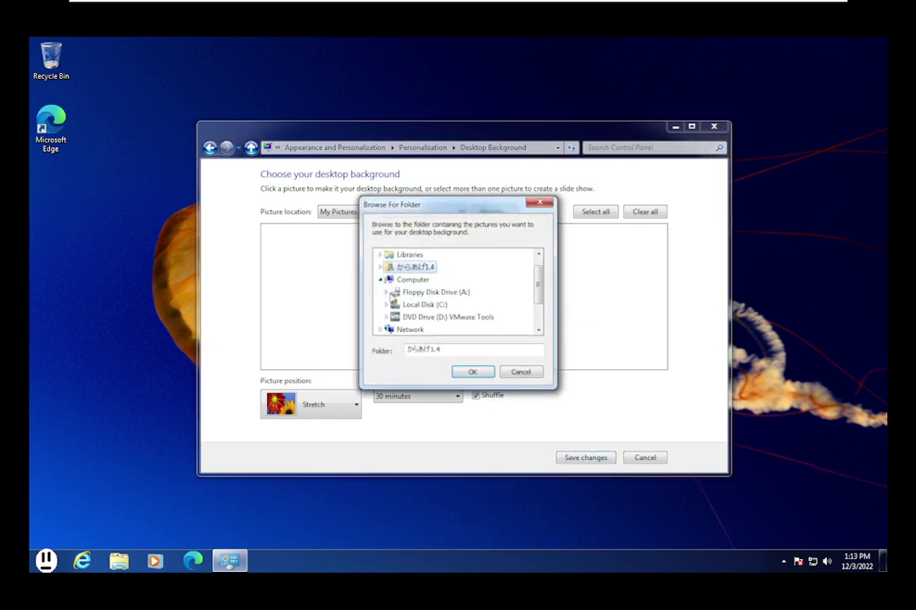
click(382, 280)
click(381, 255)
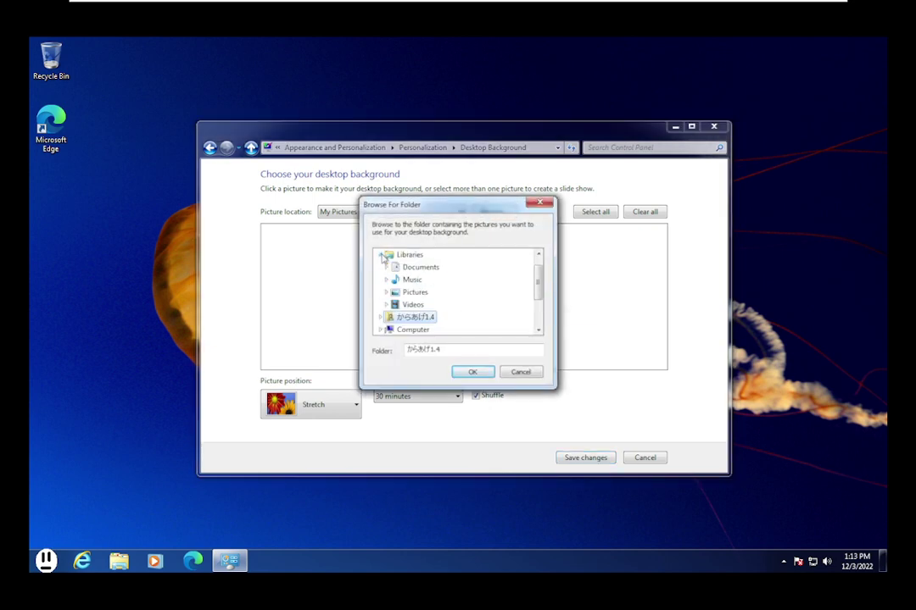
click(414, 292)
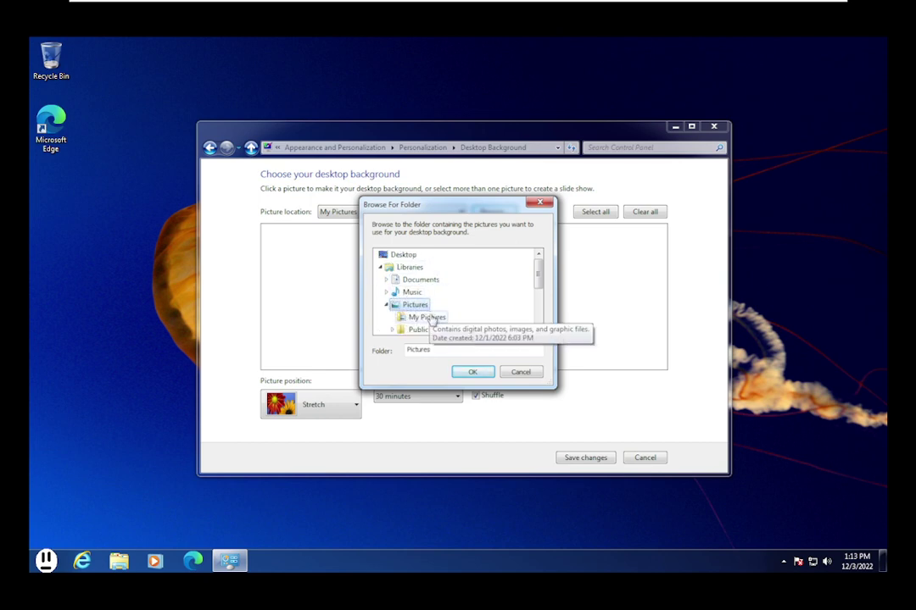
click(421, 317)
click(475, 373)
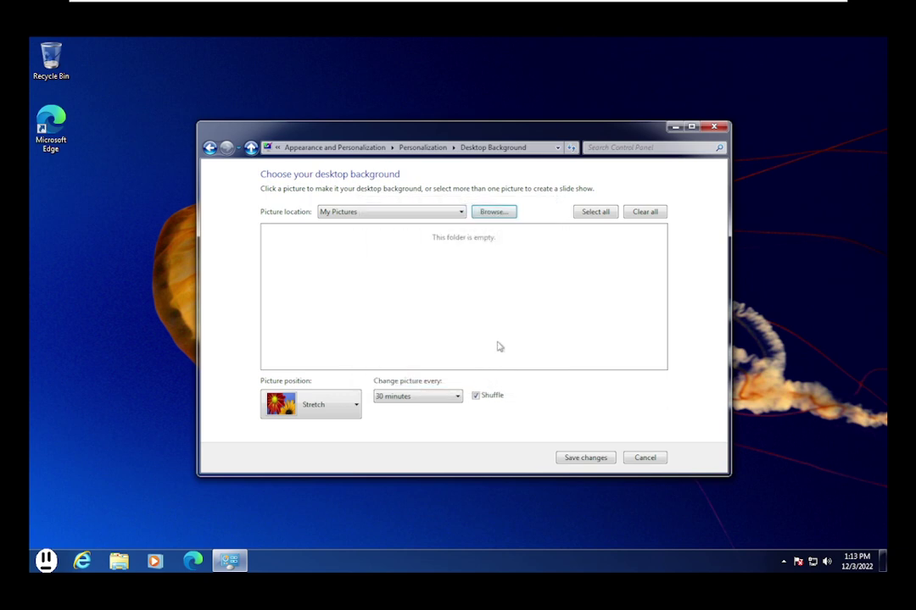
Check the Pictures library in Windows Explorer for the saved blue drawing, then close the window
click(119, 562)
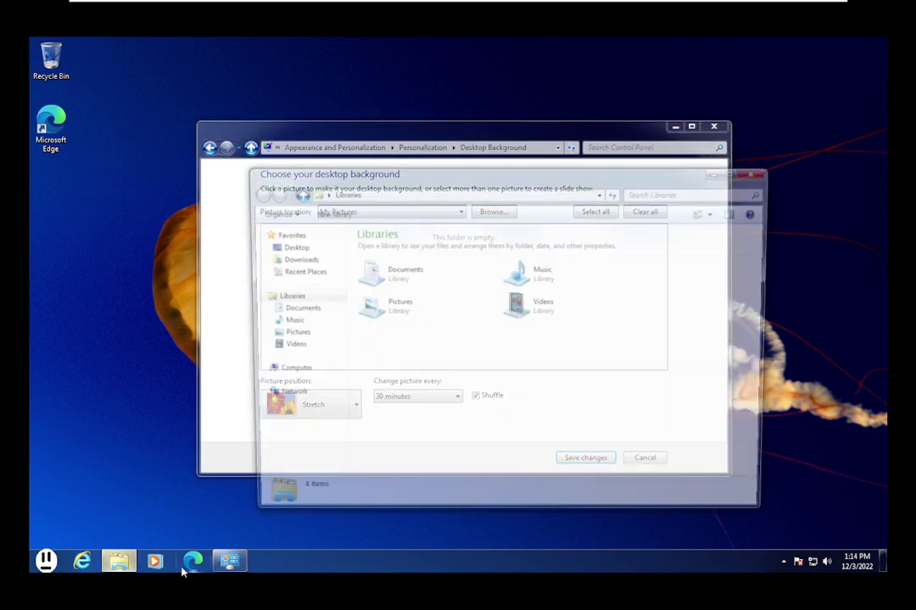
click(288, 334)
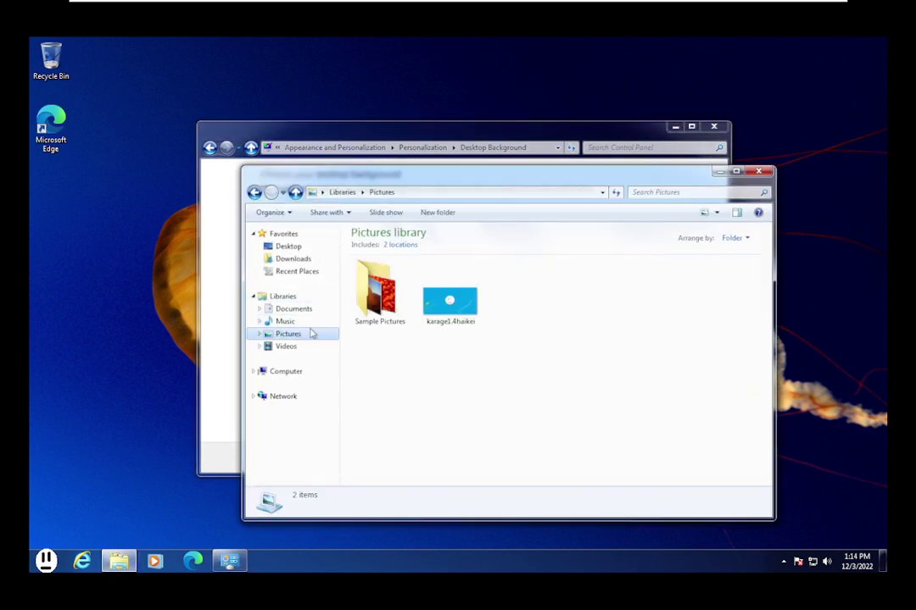
click(763, 171)
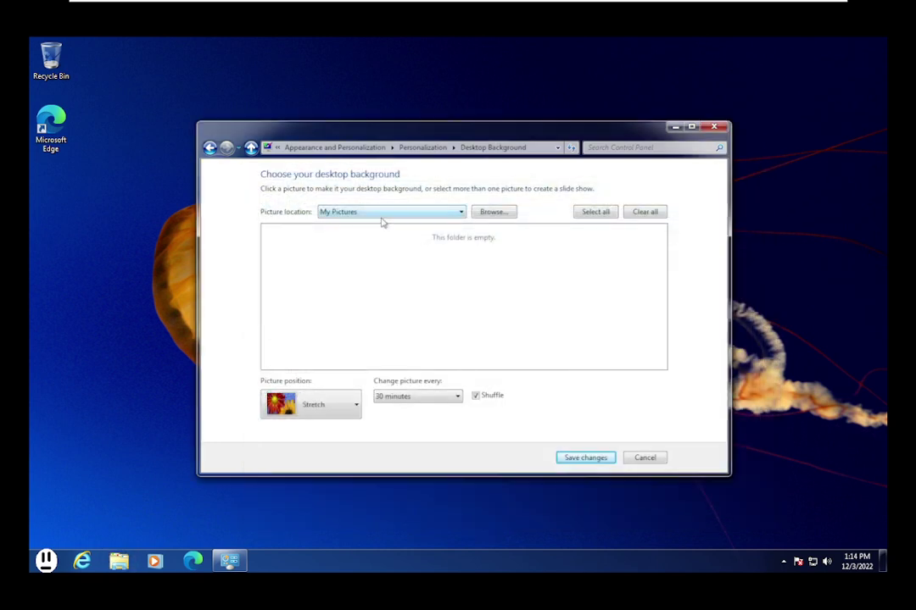
Browse for the background picture location and choose the Pictures library itself
click(383, 216)
click(480, 226)
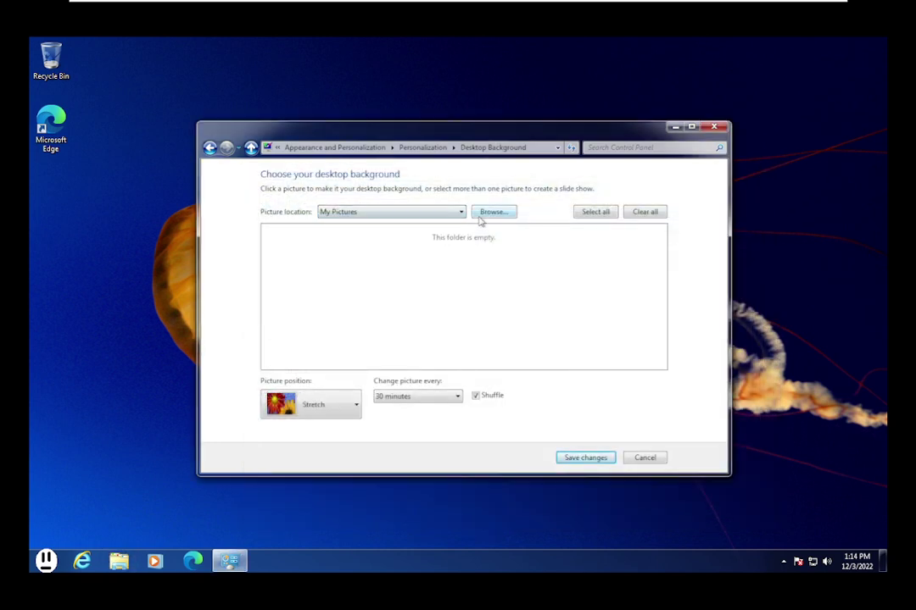
click(480, 212)
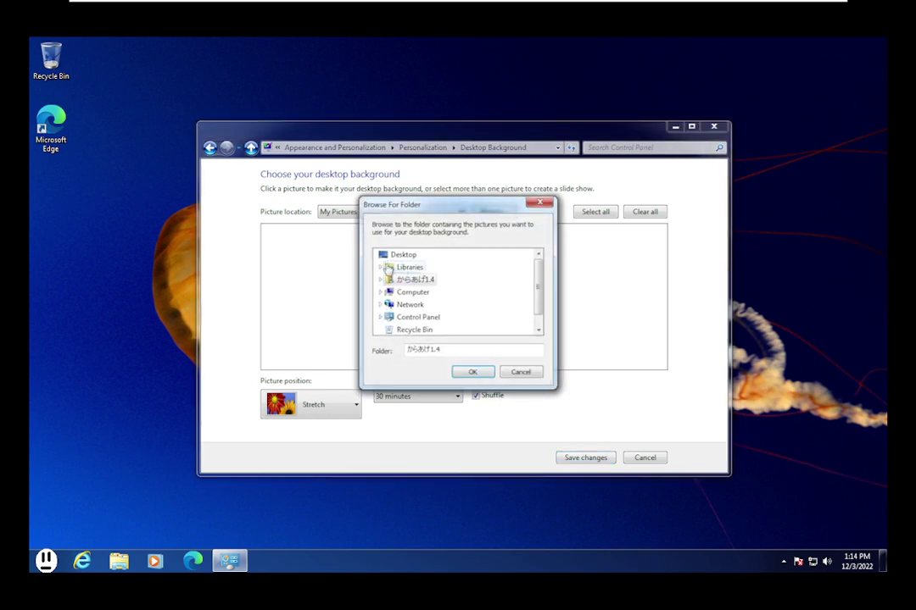
click(402, 267)
click(413, 305)
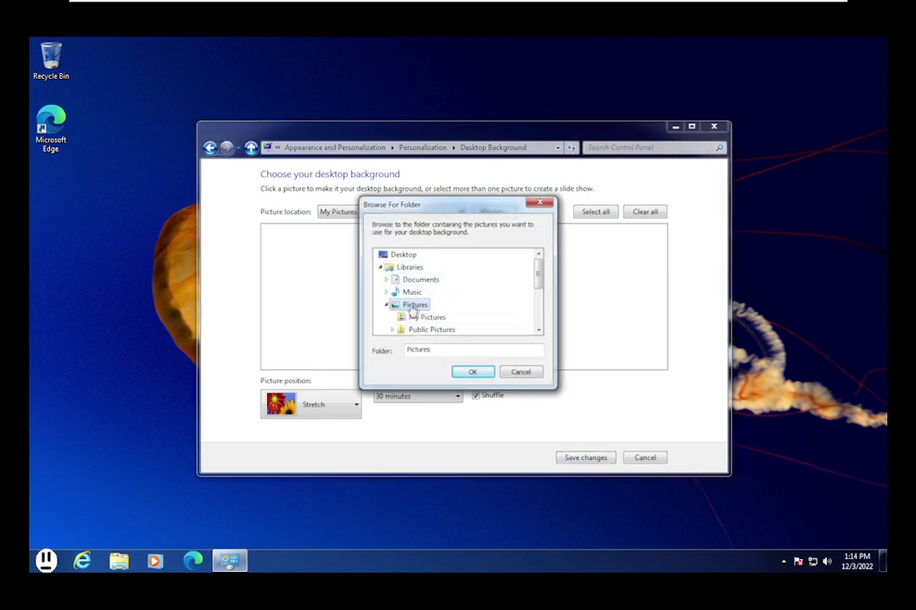
click(469, 372)
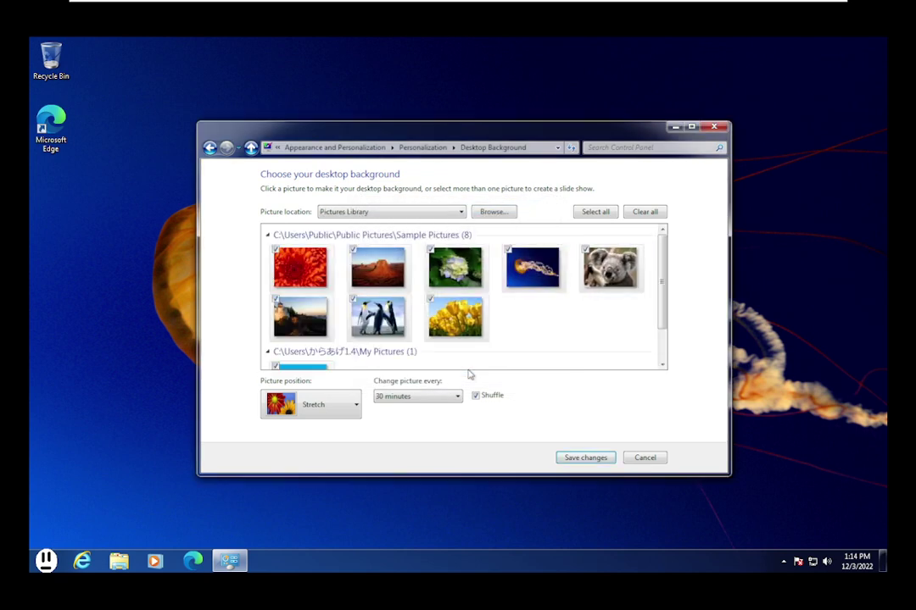
Select only the blue face drawing under My Pictures as the desktop background and save the change
scroll(560, 309, down, 1)
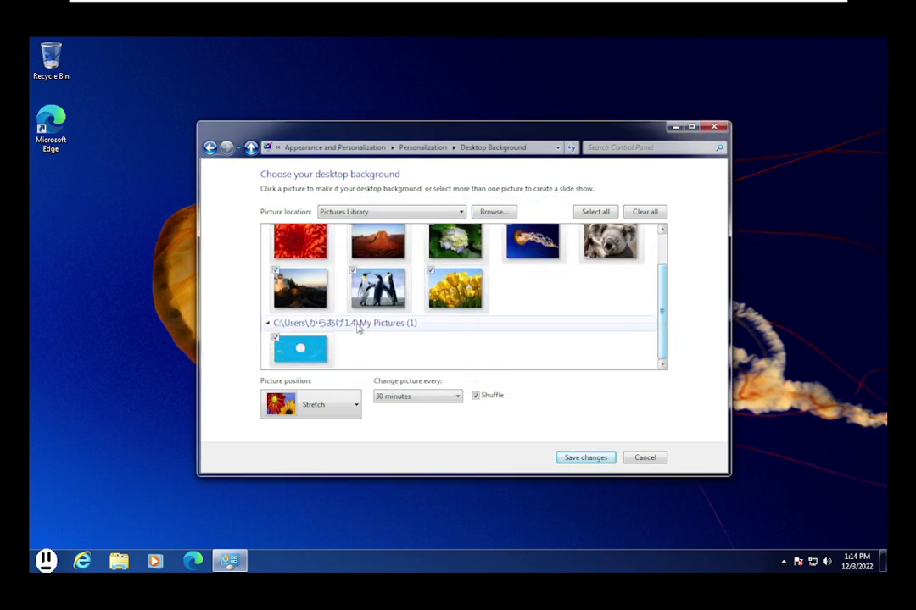
click(305, 354)
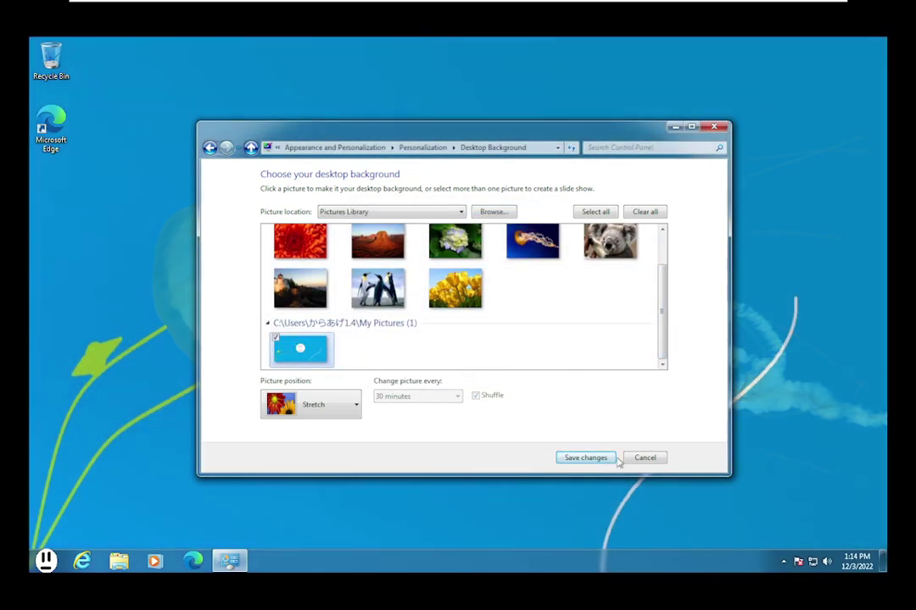
click(604, 458)
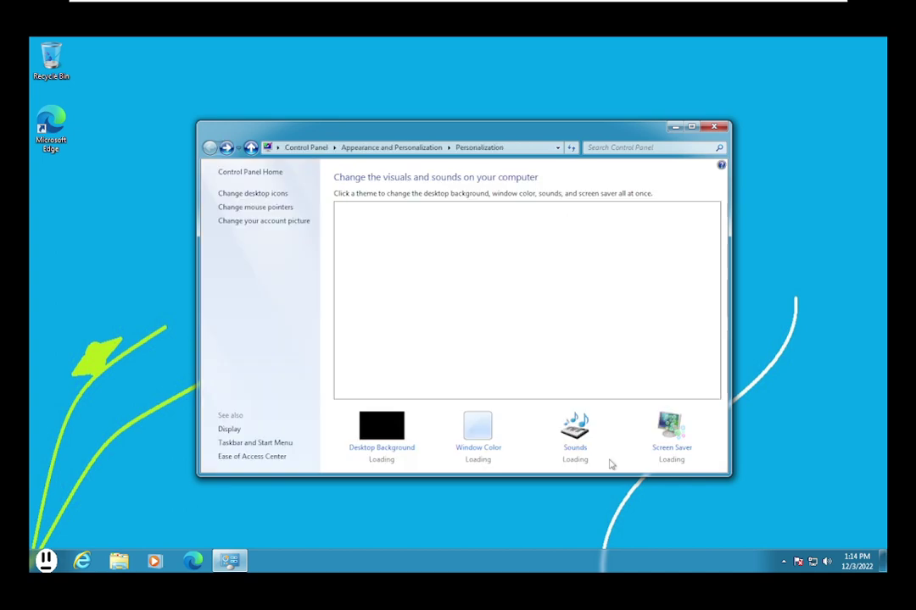
Set the window color to Frost with a higher color intensity, save the changes, and close the Personalization window
click(480, 448)
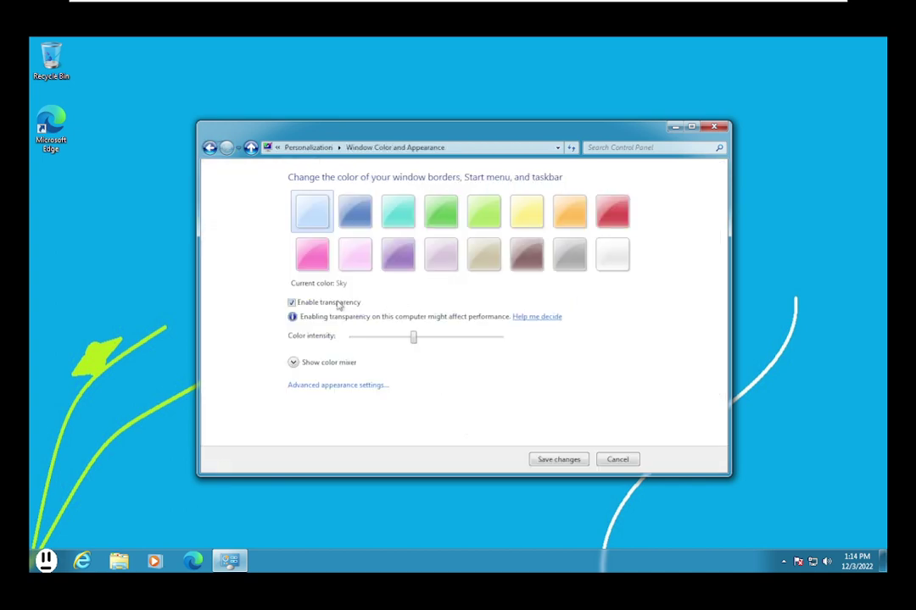
click(614, 256)
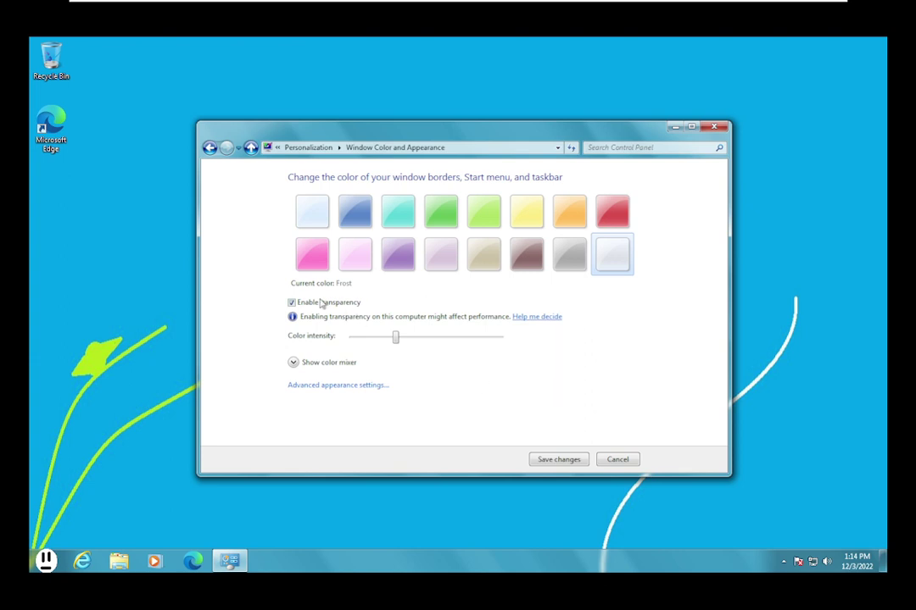
drag(393, 343, 441, 338)
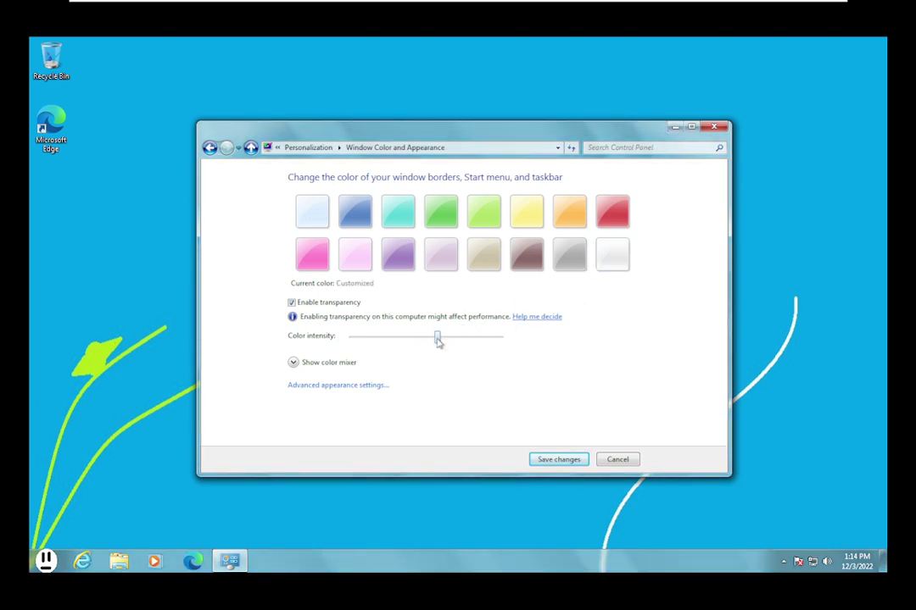
click(543, 465)
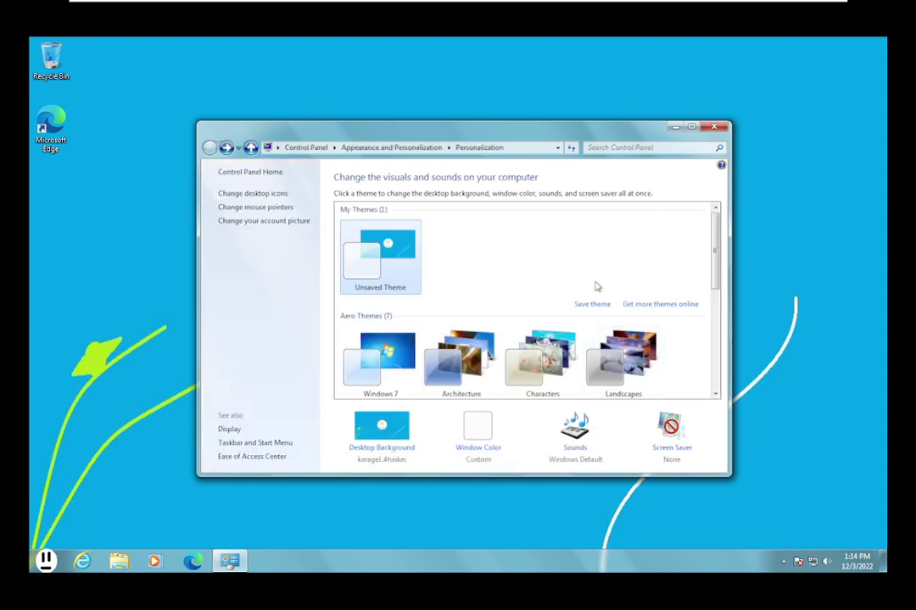
click(712, 126)
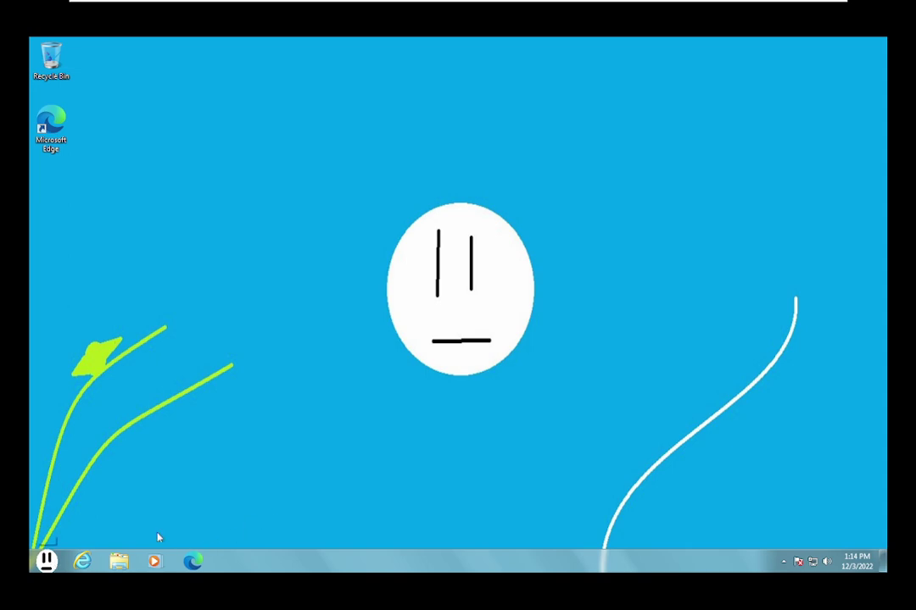
Switch to the OBS window on the host computer
key(super)
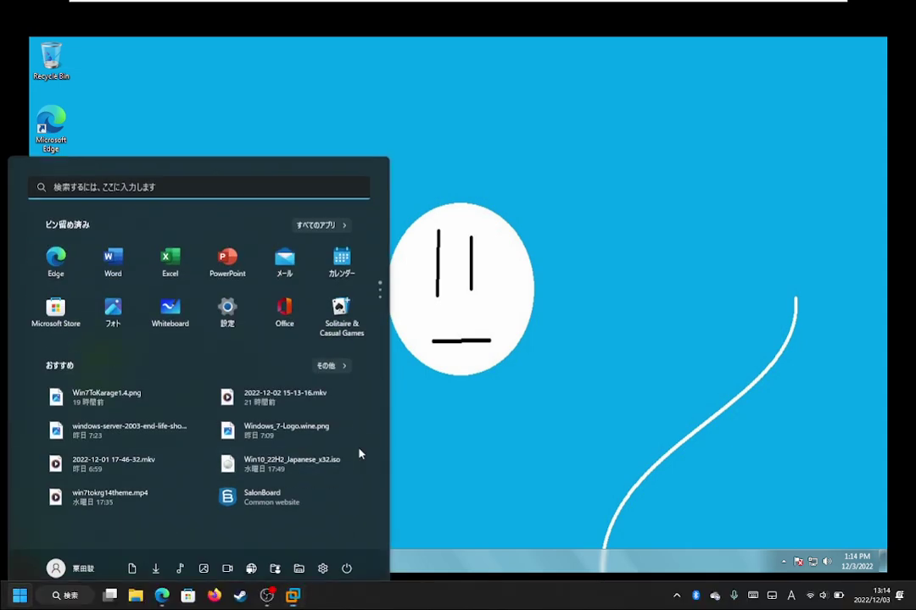
click(268, 597)
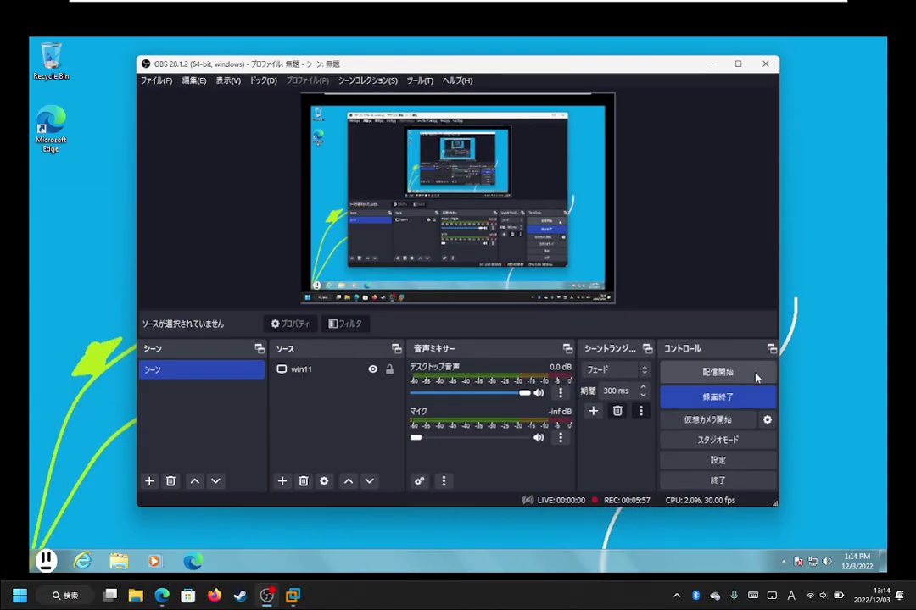